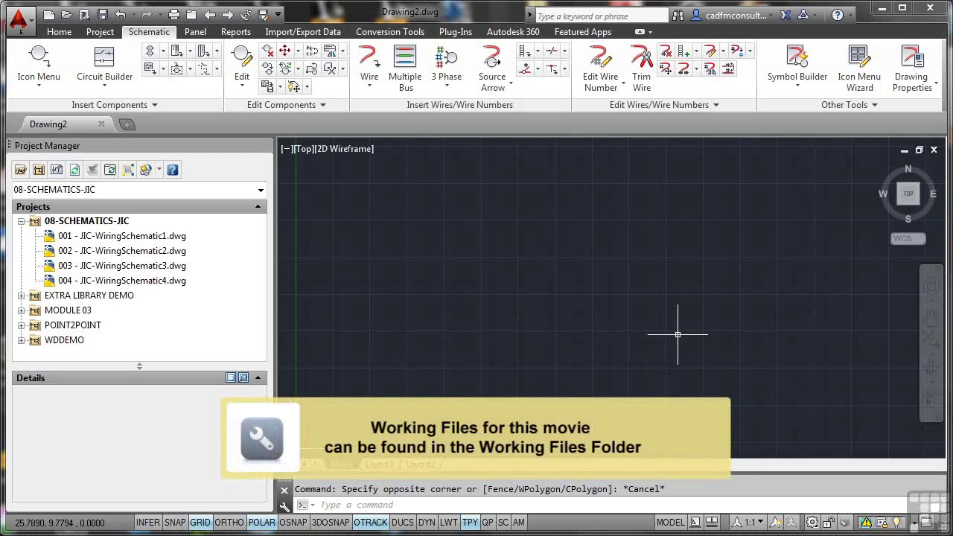
# Select the 08-SCHEMATICS-JIC project in Project Manager and bring up its context menu
pyautogui.click(88, 223)
pyautogui.rightClick(88, 223)
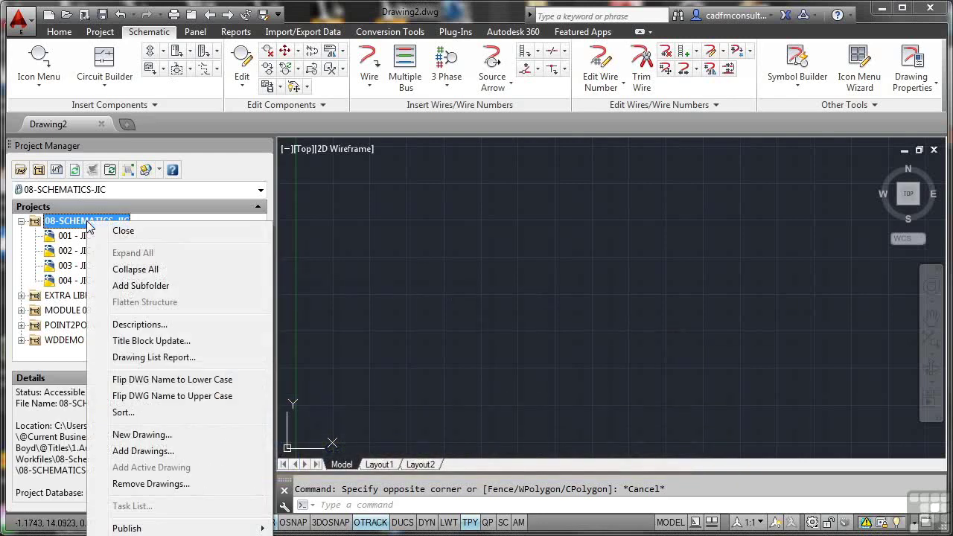
# Create drawing '3 PHASE' with description '3 phase wiring' as sheet 005
pyautogui.click(142, 434)
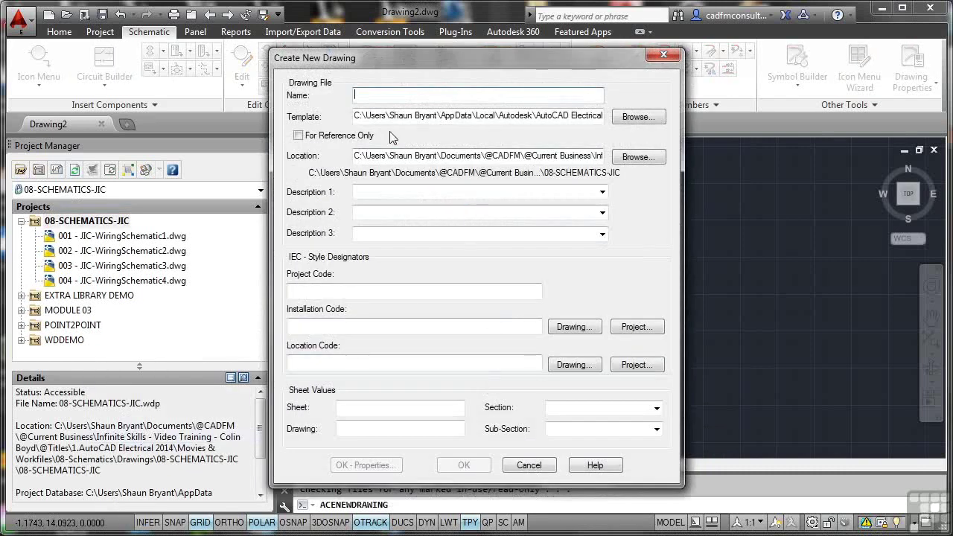
pyautogui.click(382, 98)
pyautogui.write('3')
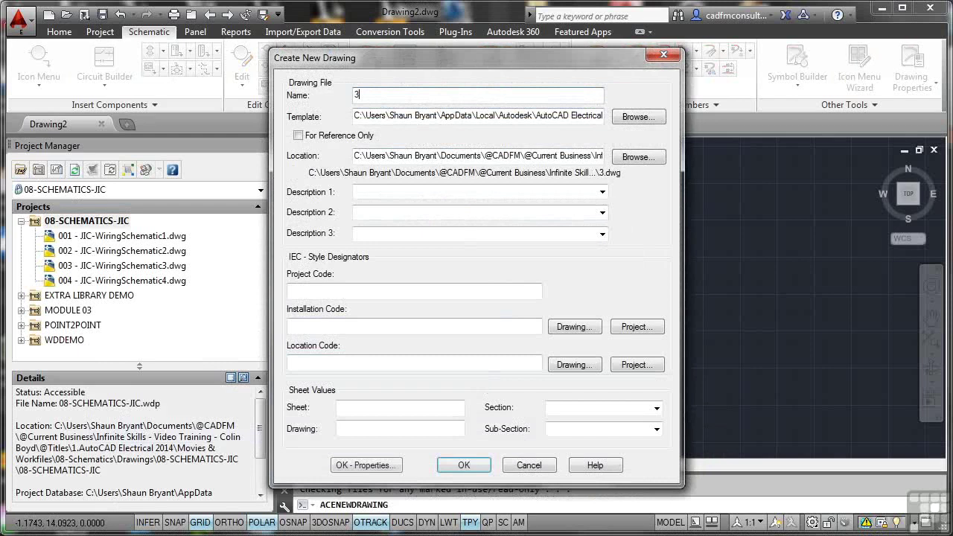
pyautogui.write(' PHASE')
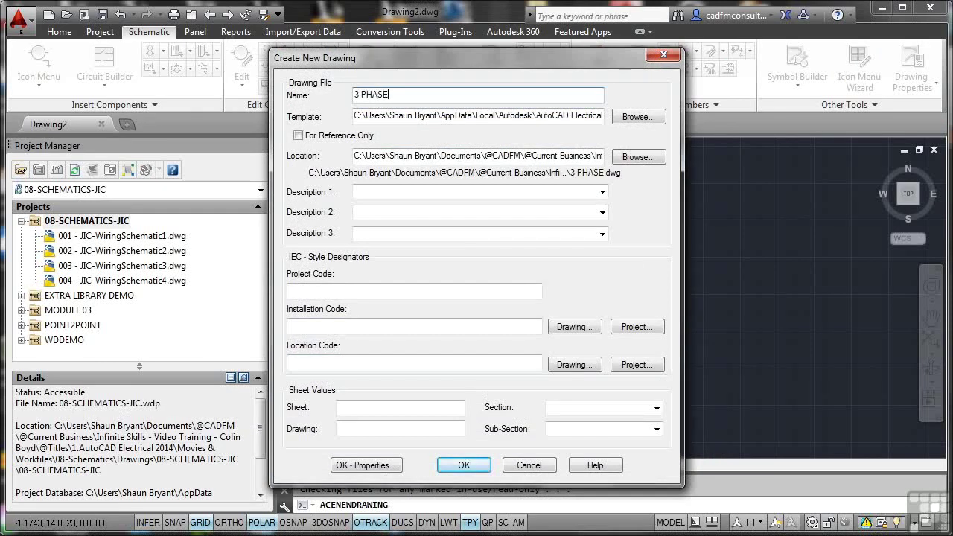
pyautogui.click(377, 193)
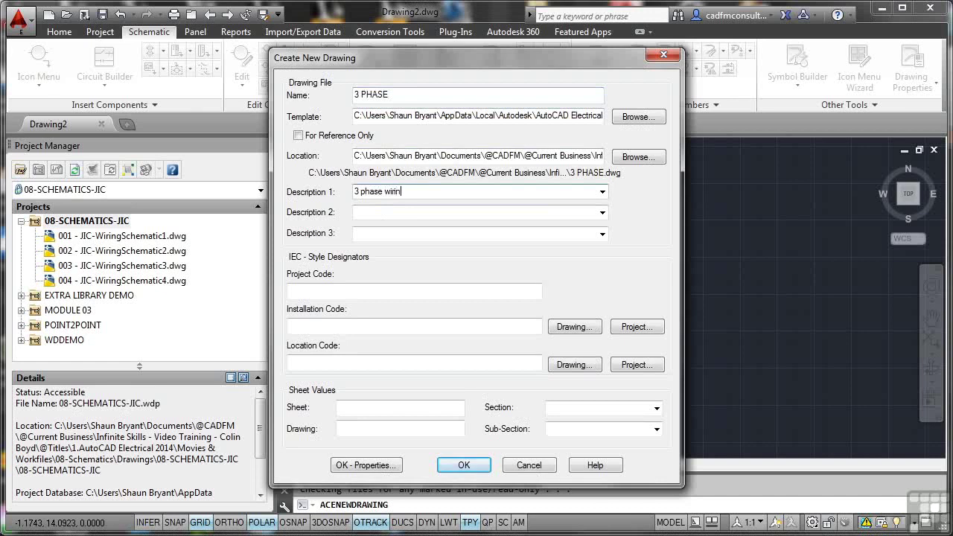
pyautogui.click(367, 407)
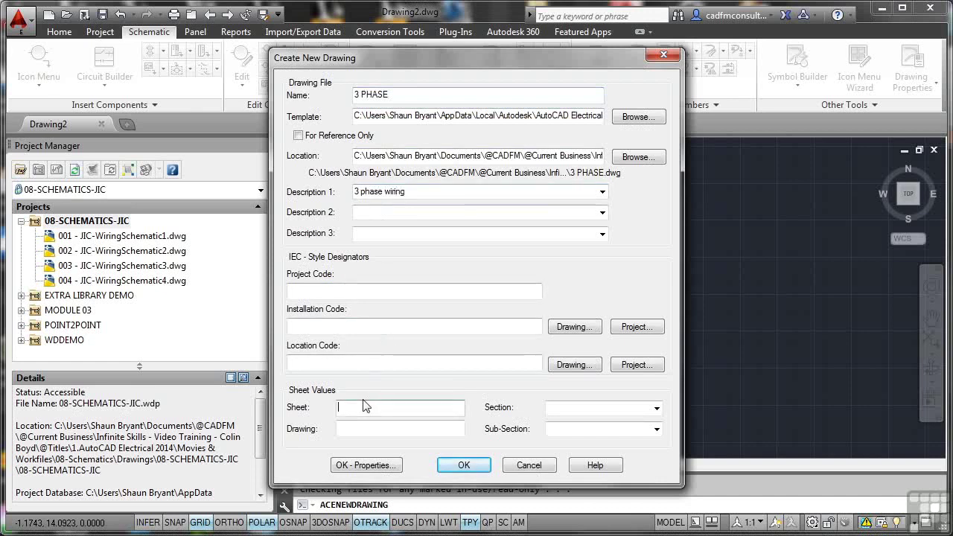
pyautogui.write('005')
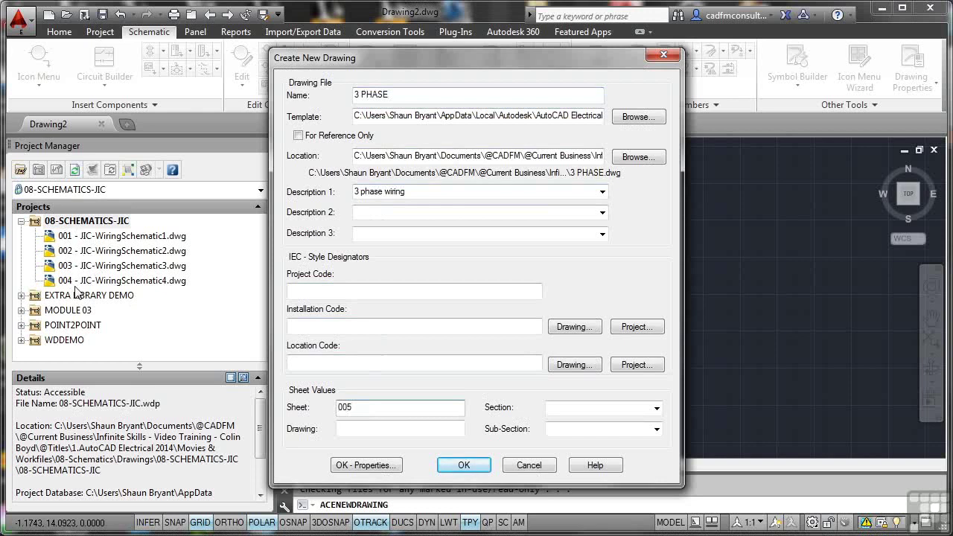
pyautogui.click(461, 465)
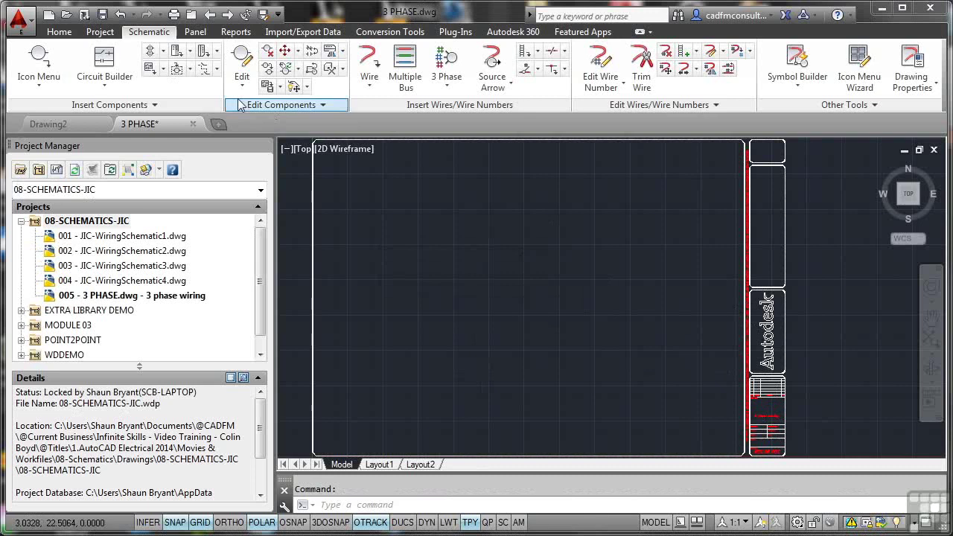
# Make WIRES the current layer from the Home tab's layer list
pyautogui.click(60, 32)
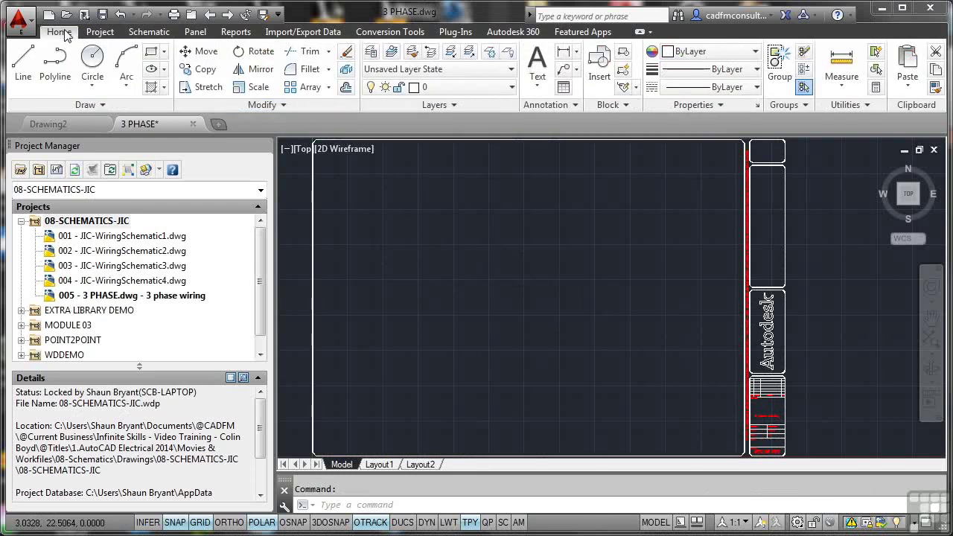
pyautogui.click(512, 87)
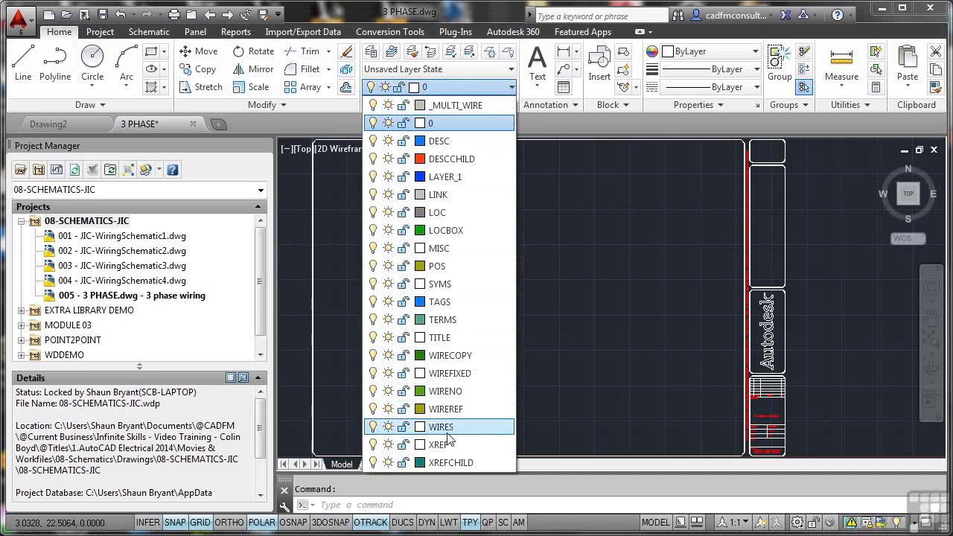
pyautogui.click(447, 427)
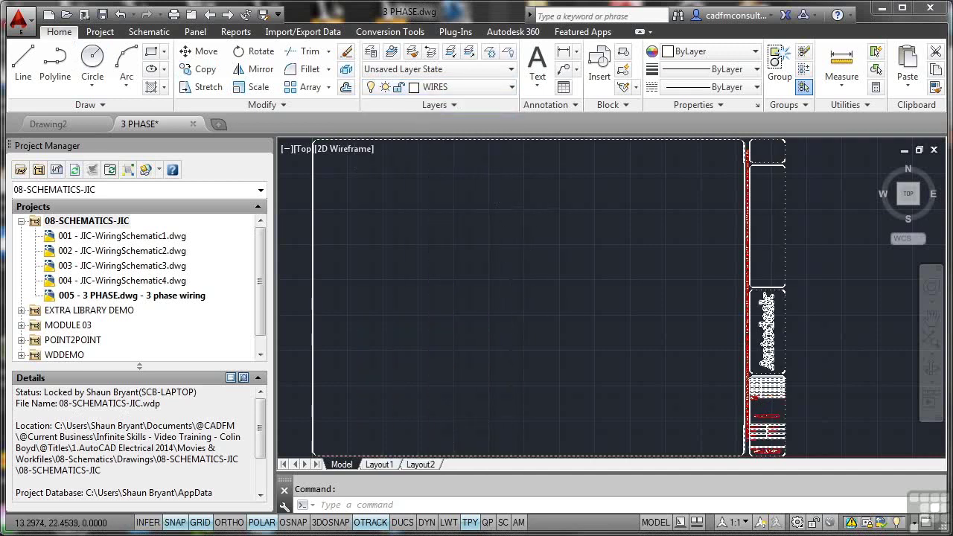
# Change the WIRES layer colour to red
pyautogui.click(511, 88)
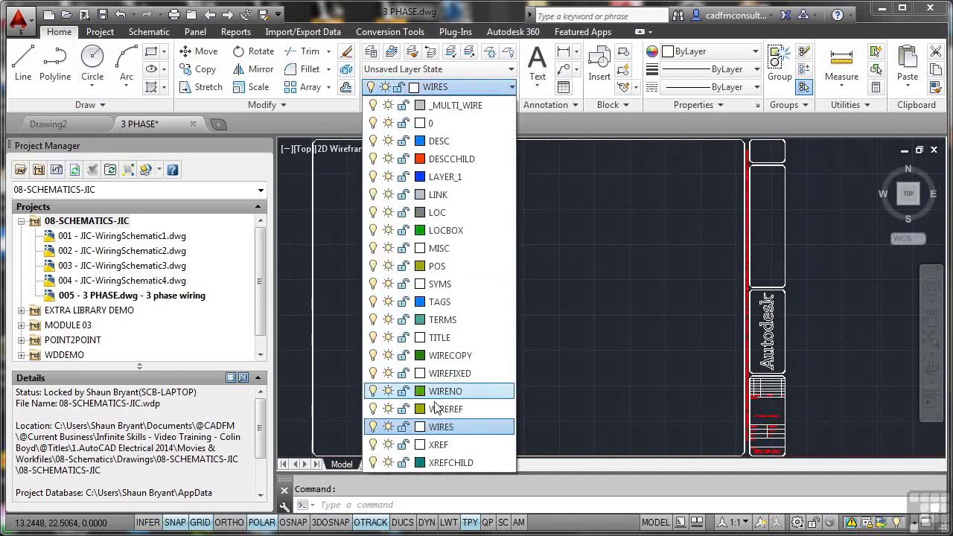
pyautogui.click(422, 431)
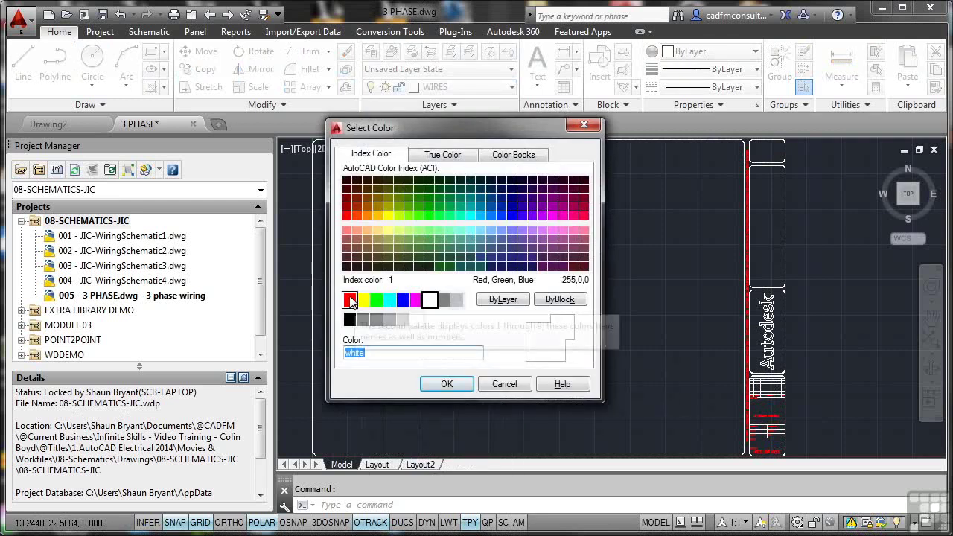
pyautogui.click(350, 299)
pyautogui.click(445, 383)
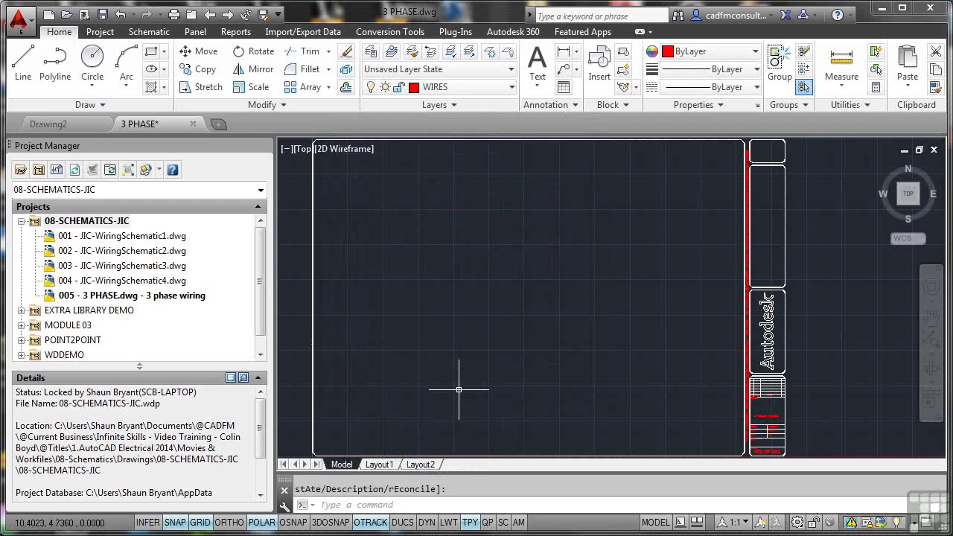
# Set up a 3 Phase ladder with rung spacing 1 and first reference 001
pyautogui.click(156, 33)
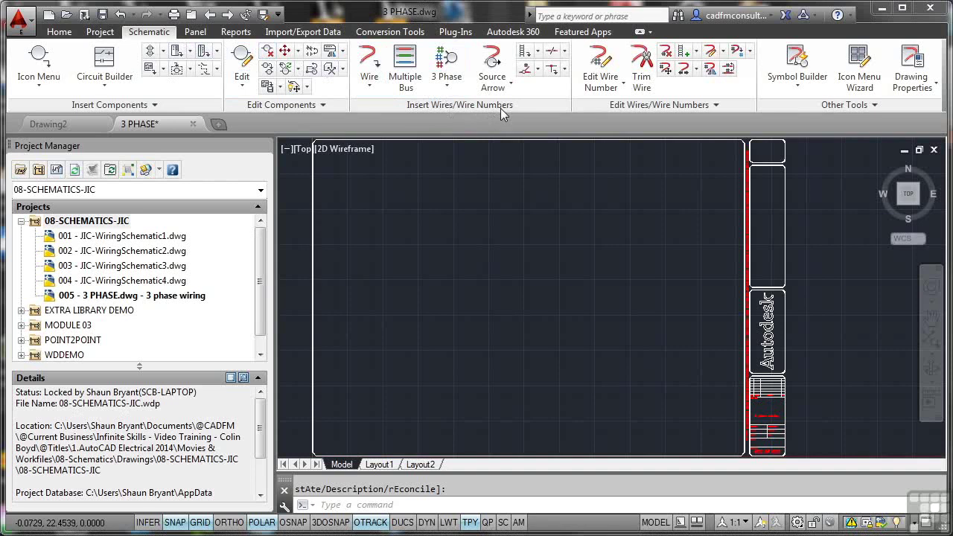
pyautogui.click(538, 52)
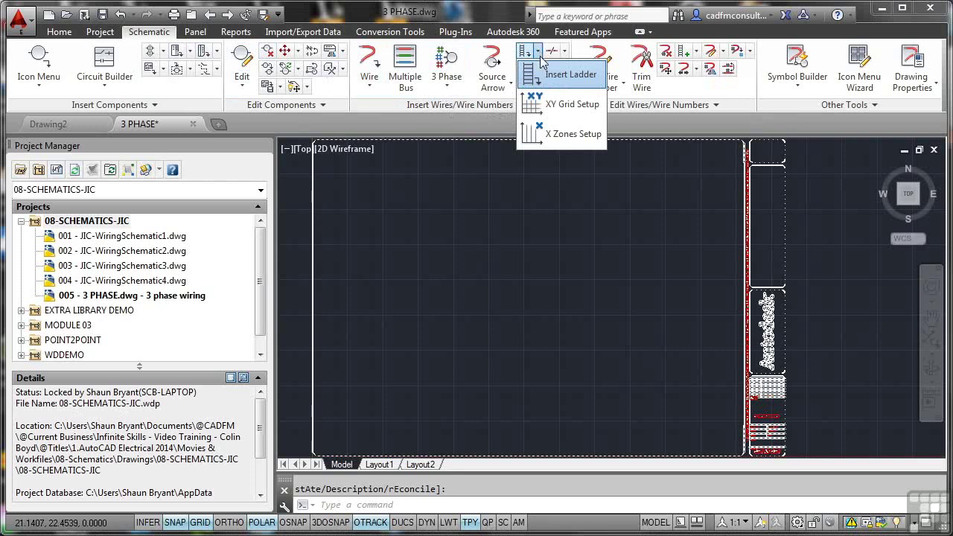
pyautogui.click(545, 74)
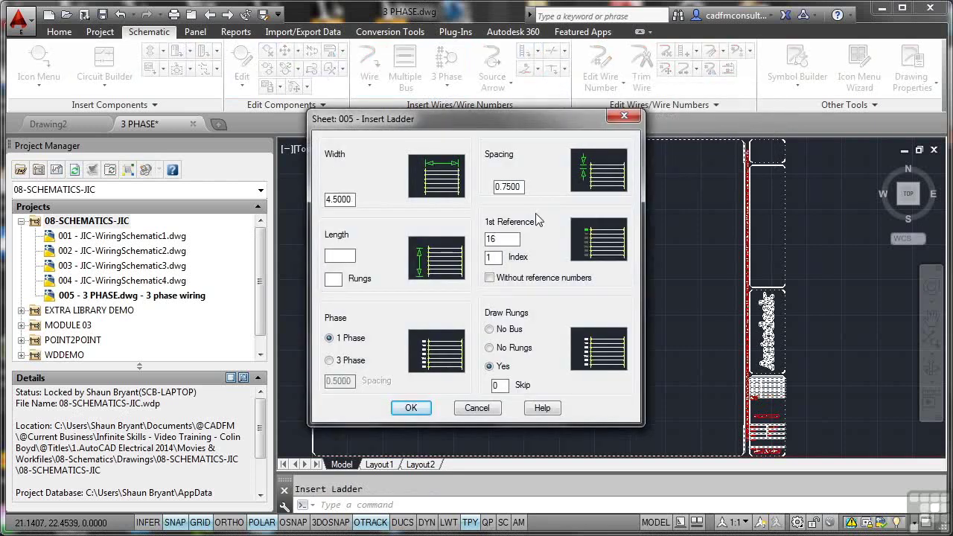
pyautogui.click(329, 360)
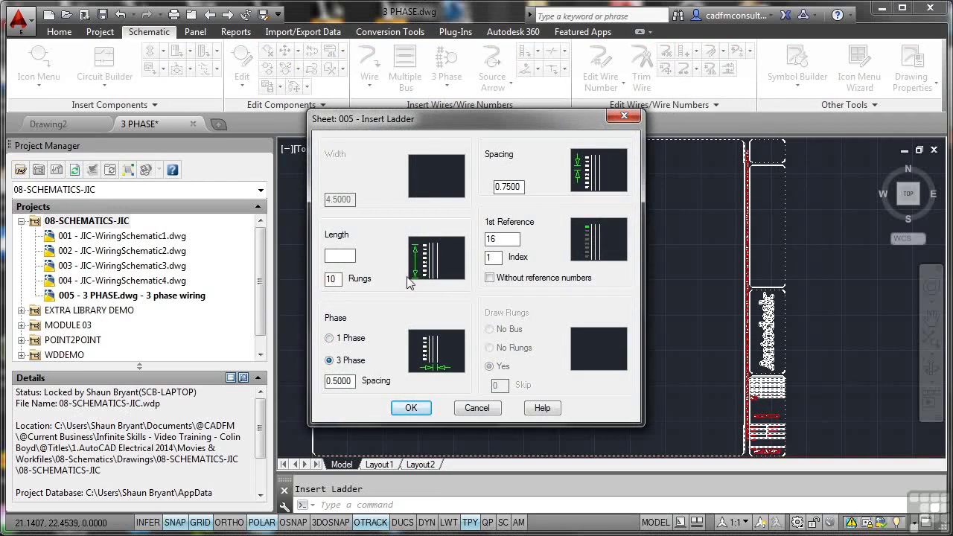
pyautogui.doubleClick(524, 187)
pyautogui.write('1')
pyautogui.doubleClick(507, 239)
pyautogui.write('001')
pyautogui.click(421, 406)
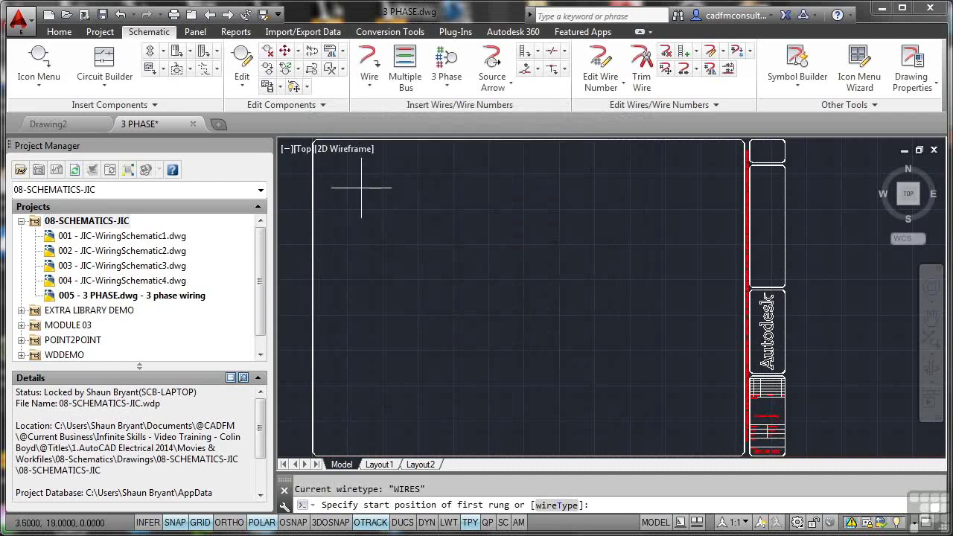
# Place the ladder near the sheet's top left and bring its rungs into view
pyautogui.click(362, 187)
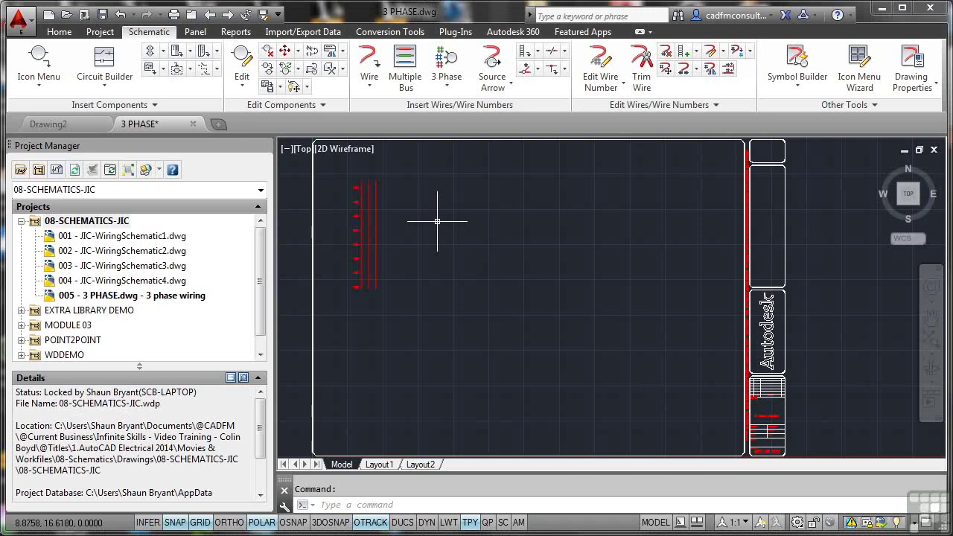
pyautogui.scroll(3, 371, 252)
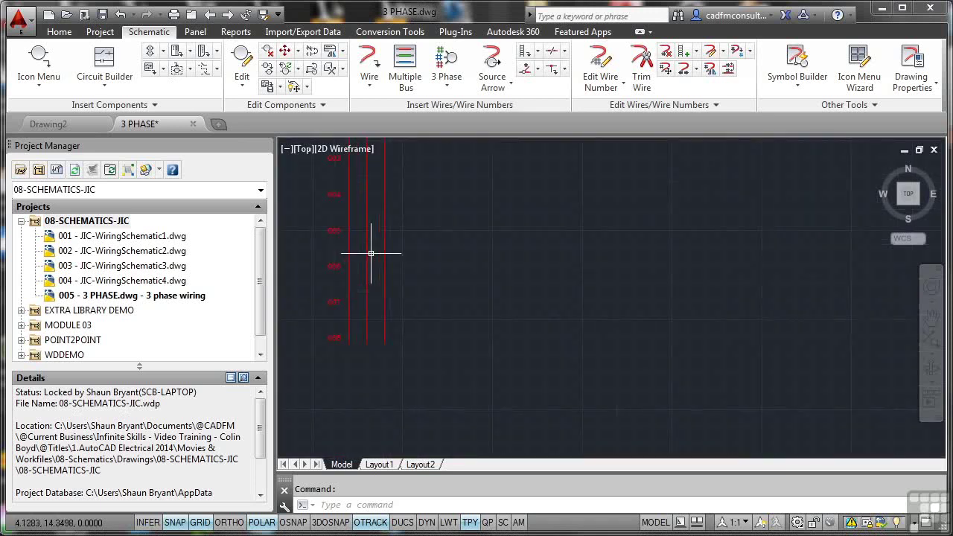
pyautogui.moveTo(402, 231); pyautogui.dragTo(405, 314, button='middle')
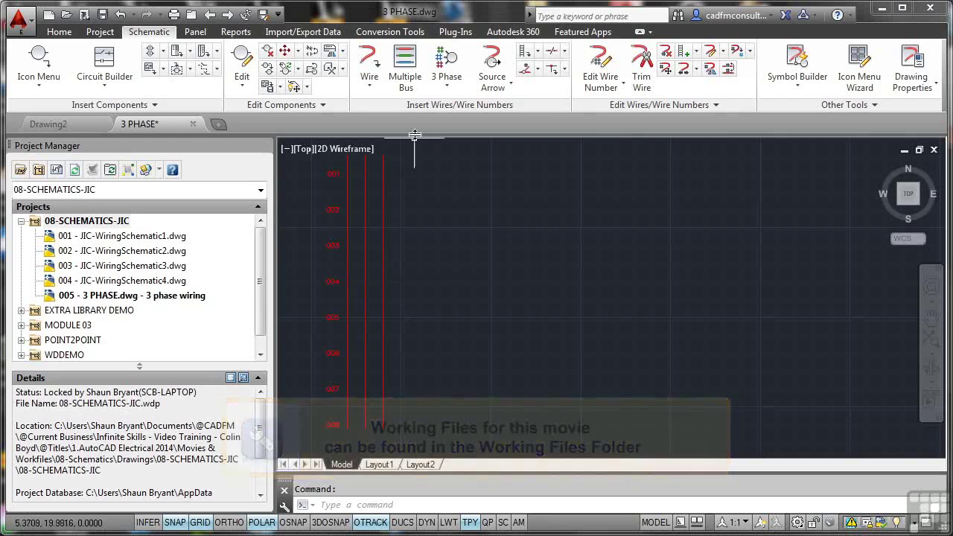
# Run a 3-wire bus from the ladder out to the right on rungs 004–006
pyautogui.click(406, 67)
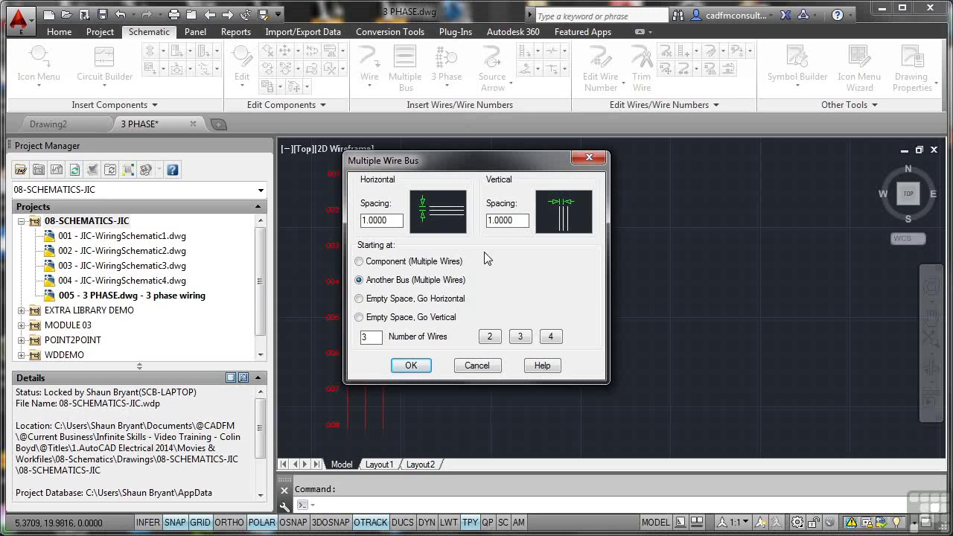
pyautogui.click(360, 262)
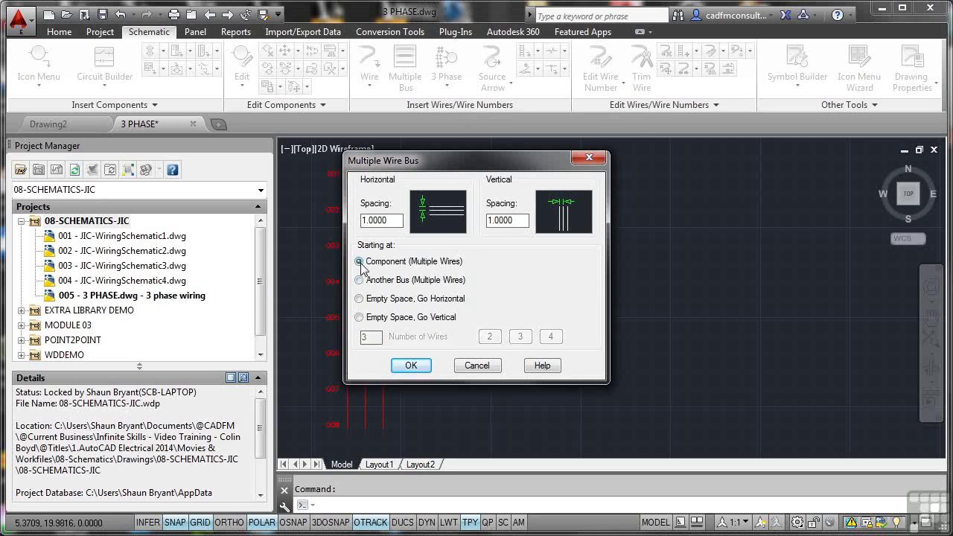
pyautogui.click(359, 280)
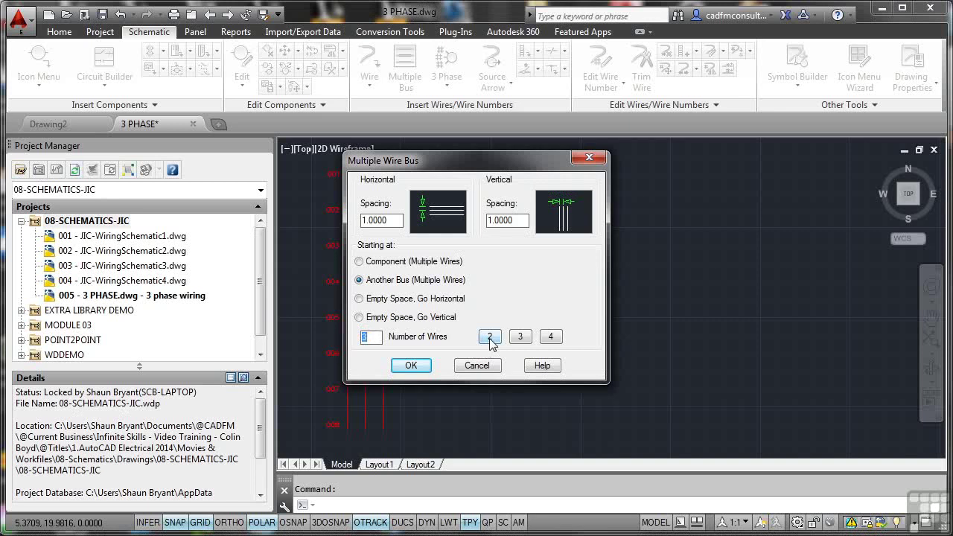
pyautogui.click(550, 337)
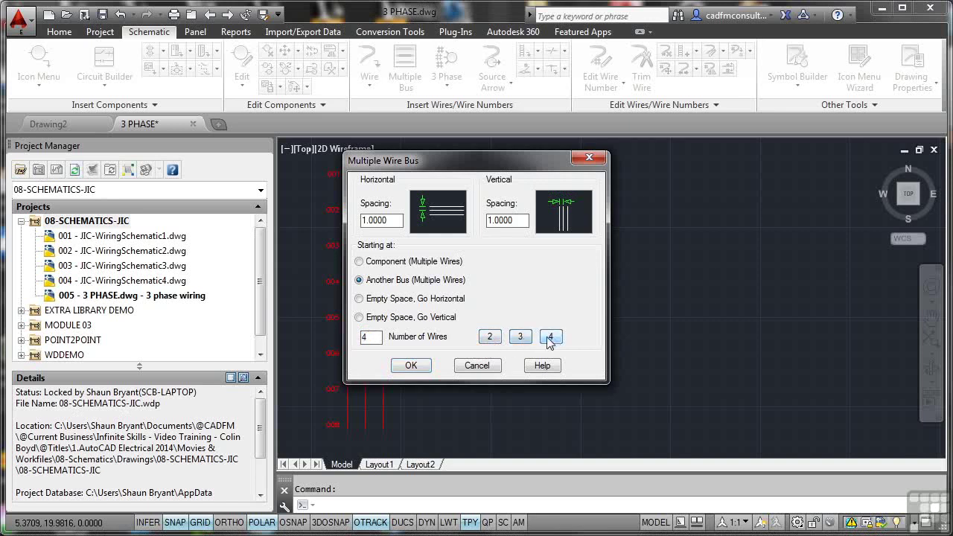
pyautogui.click(524, 338)
pyautogui.click(419, 365)
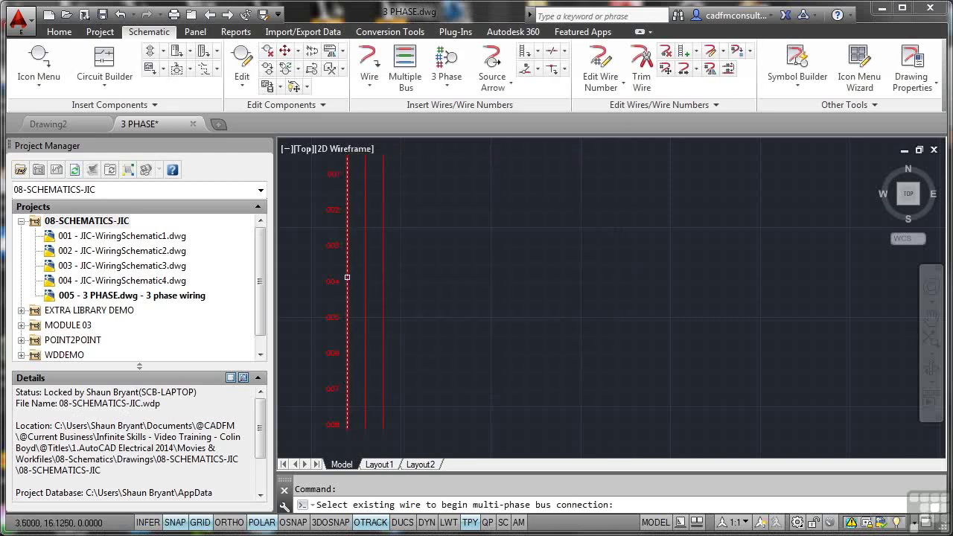
pyautogui.click(347, 277)
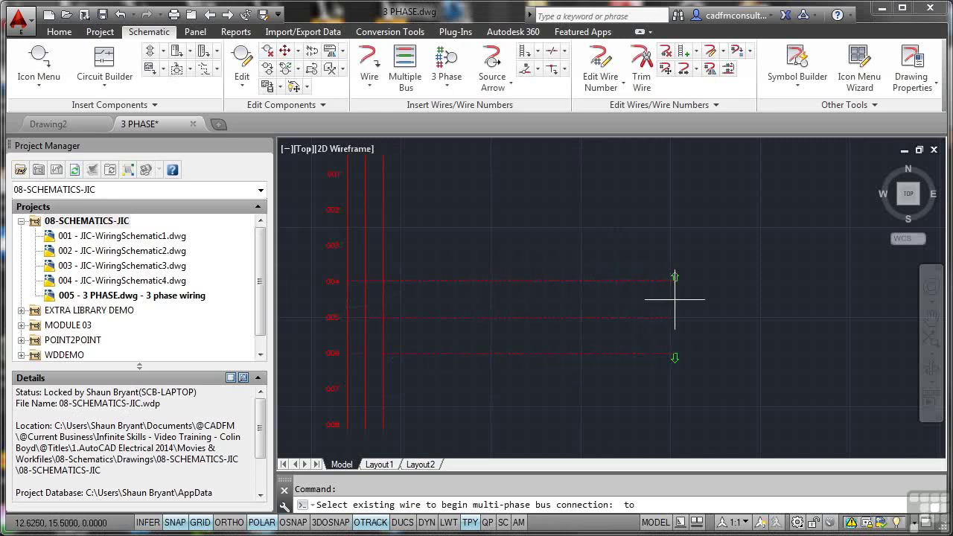
pyautogui.click(701, 298)
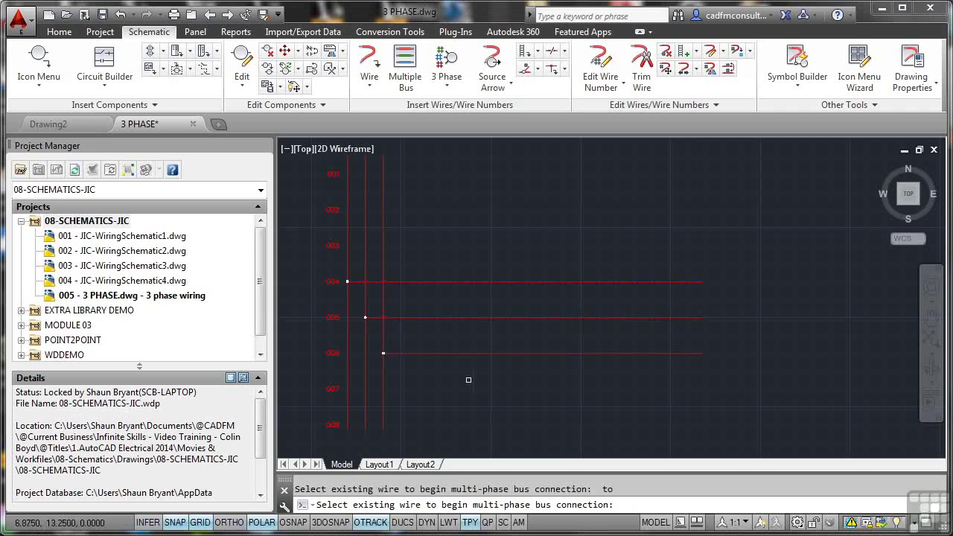
# End the bus command and switch SNAP and GRID off
pyautogui.press('Escape')
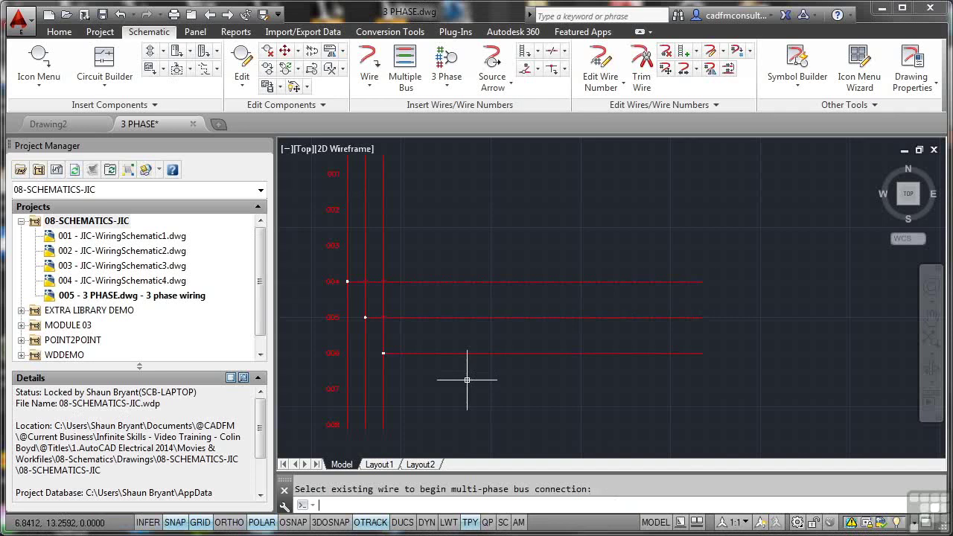
pyautogui.click(177, 522)
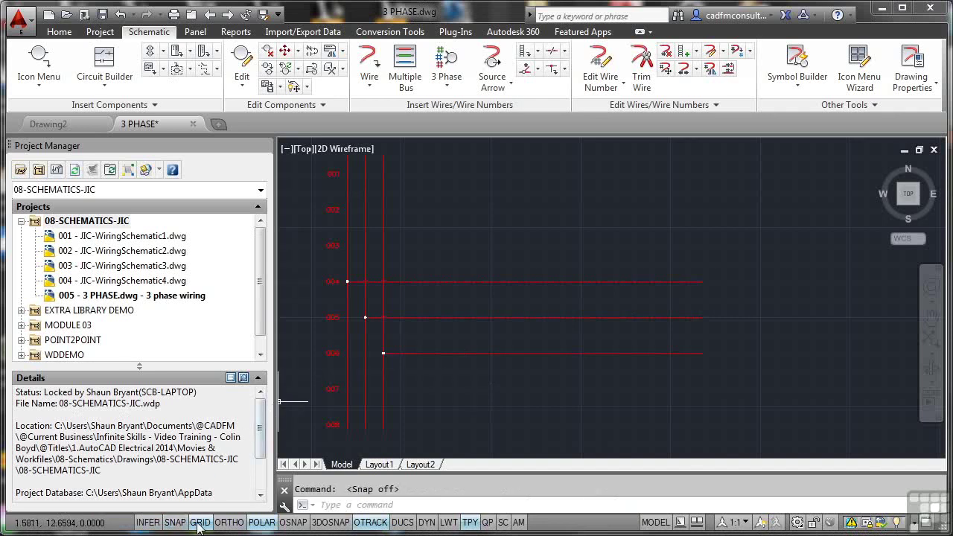
pyautogui.click(199, 522)
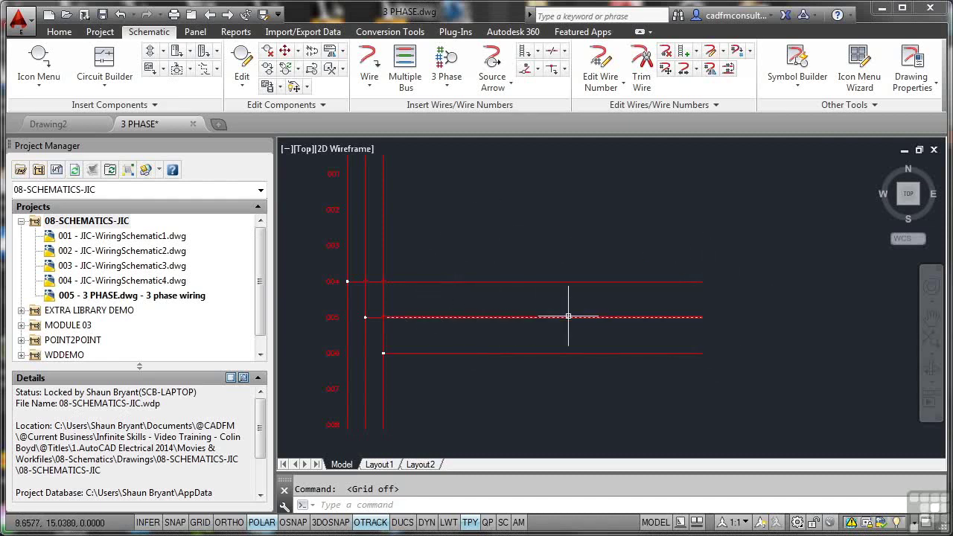
# Insert a 3 Pole Fuse on wire 004 built downward, with SNAP and GRID back on
pyautogui.click(43, 63)
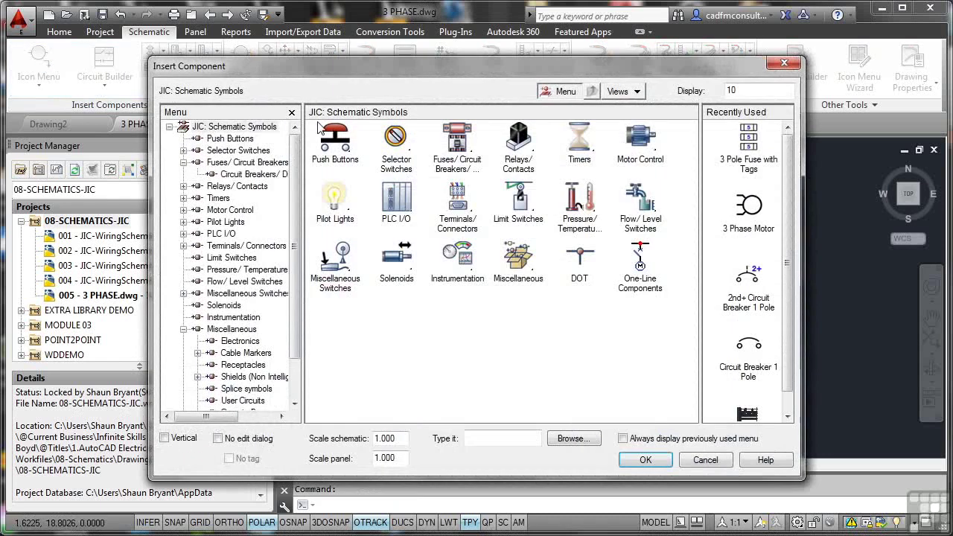
pyautogui.click(447, 149)
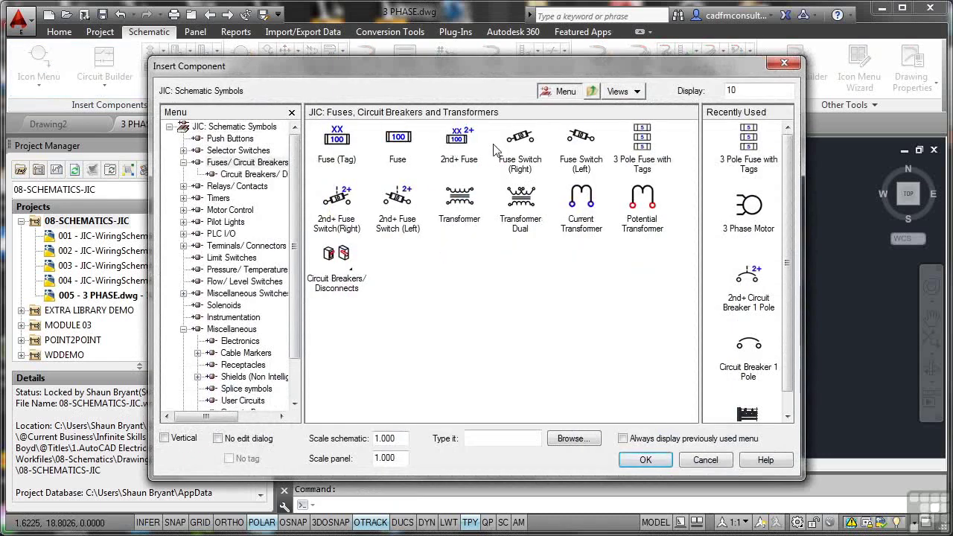
pyautogui.click(639, 141)
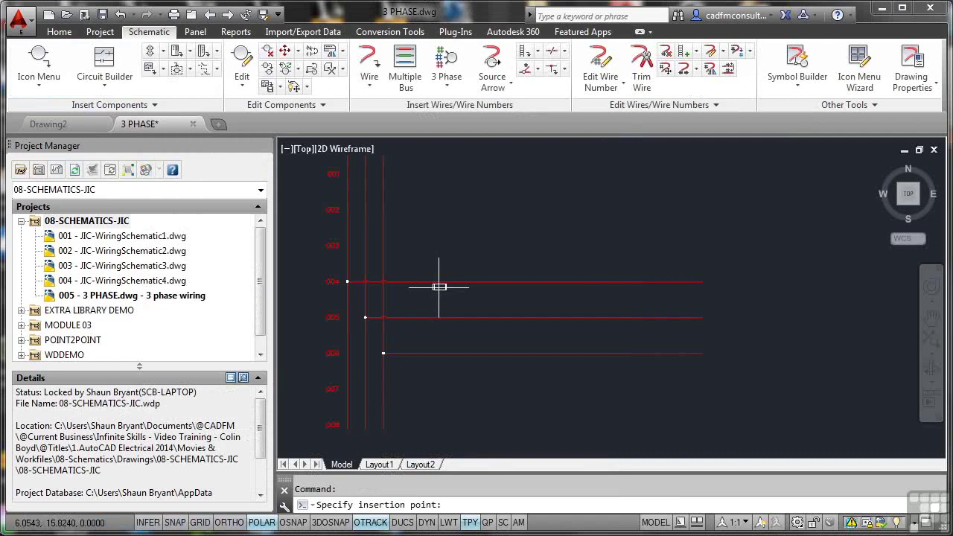
pyautogui.click(176, 522)
pyautogui.click(199, 523)
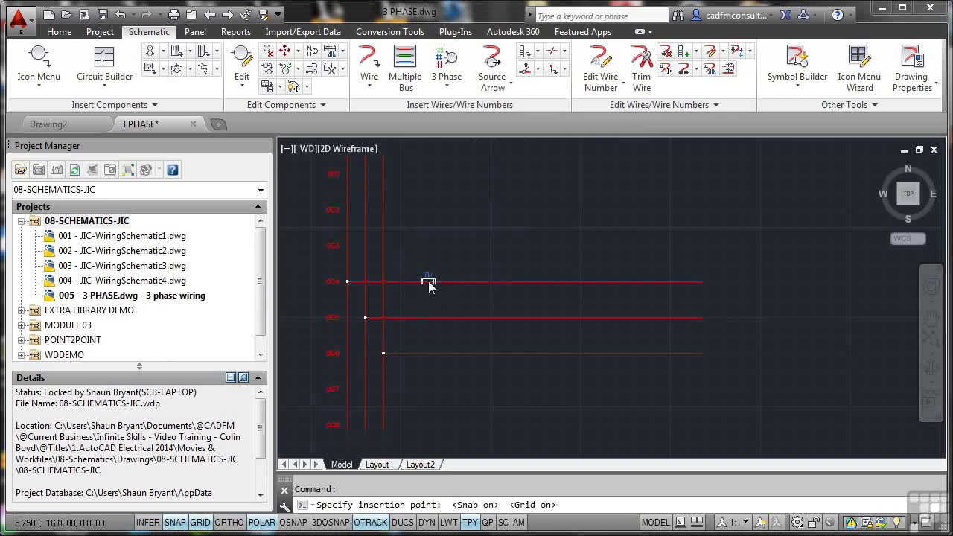
pyautogui.click(429, 282)
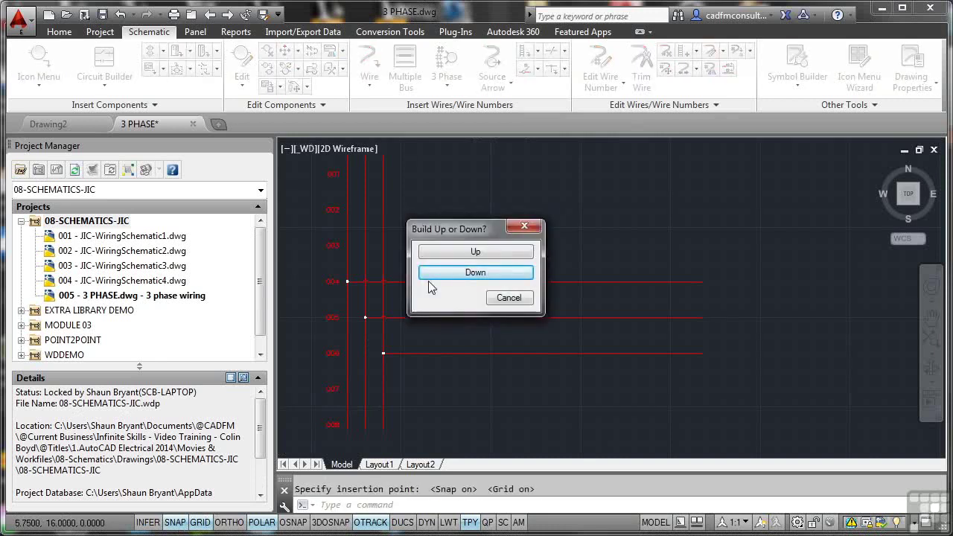
pyautogui.click(436, 275)
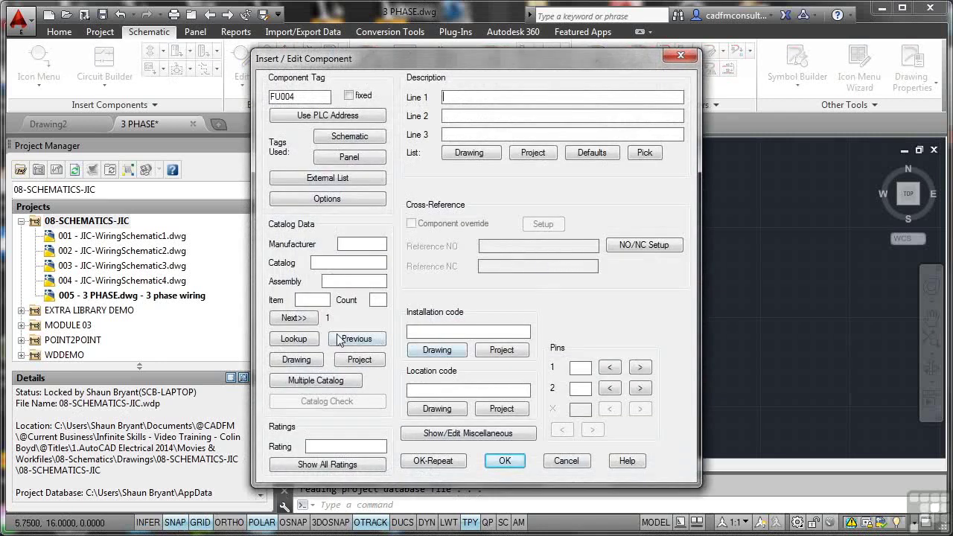
# Assign catalog part 1492-FB3C30-L to fuse FU004 and finish placing it
pyautogui.click(293, 339)
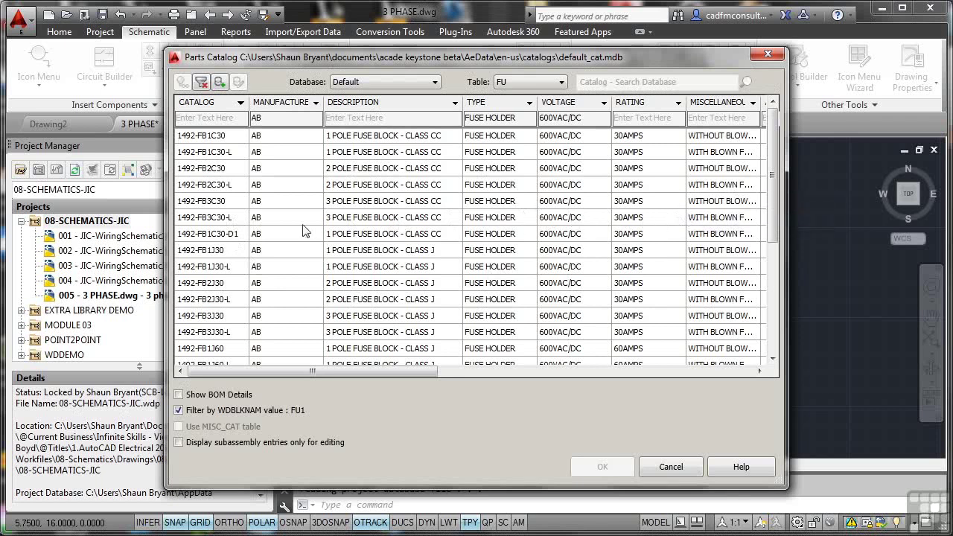
pyautogui.click(229, 219)
pyautogui.click(603, 467)
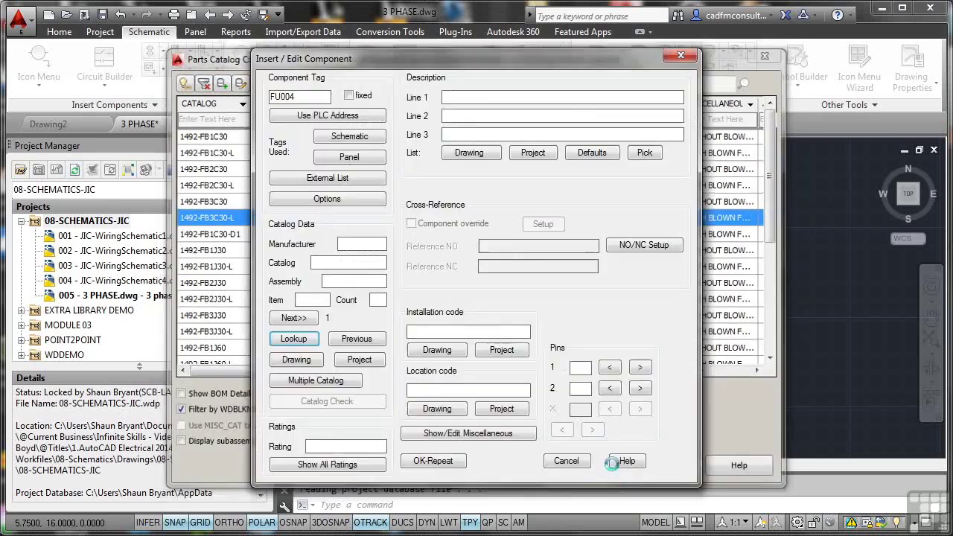
pyautogui.click(505, 461)
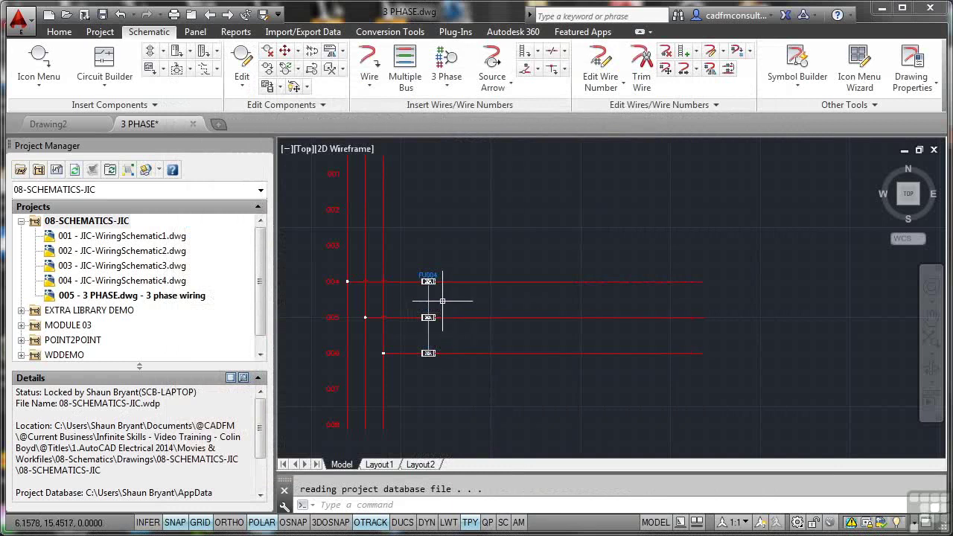
pyautogui.scroll(4, 443, 302)
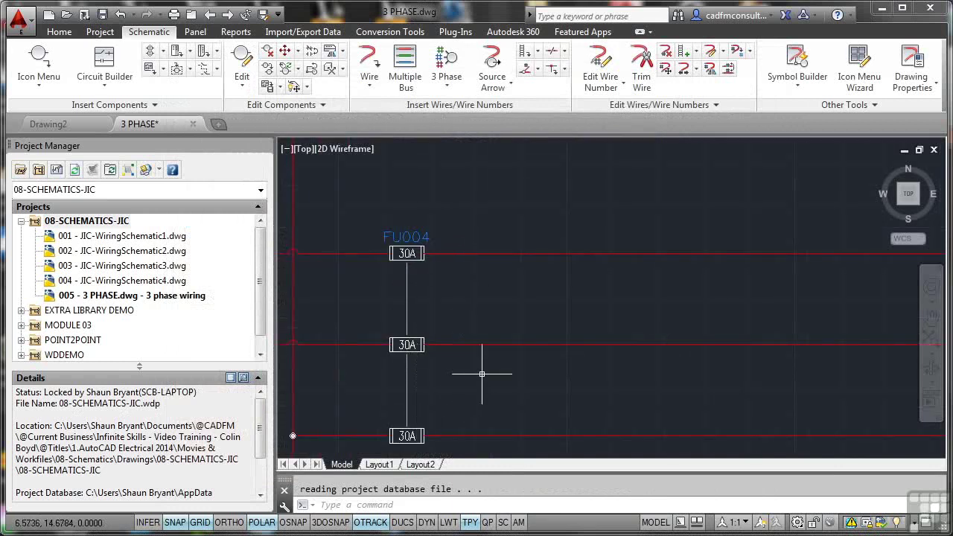
pyautogui.scroll(-2, 482, 374)
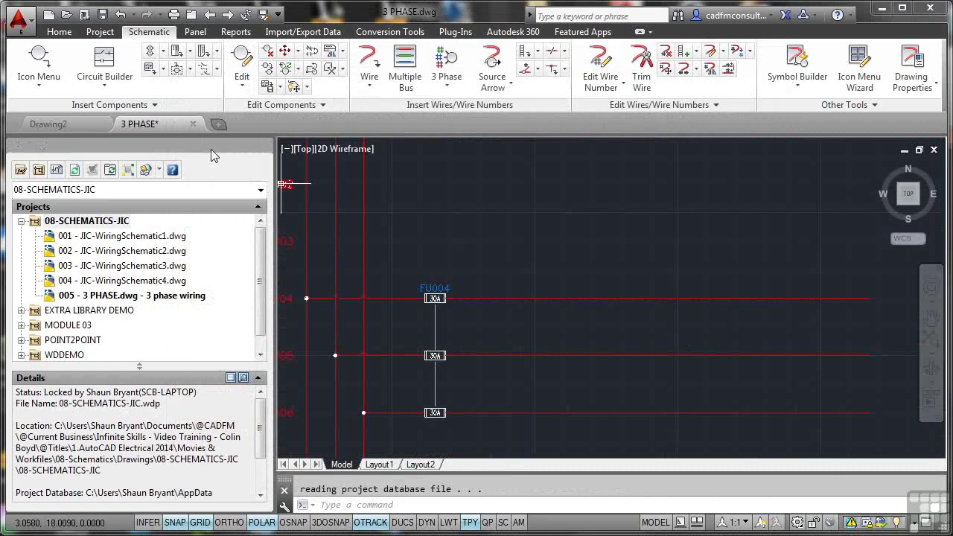
# Insert 1-pole breaker CB001 on wire 004 after the fuse with part 140M-F8E-C25 (45A)
pyautogui.click(39, 60)
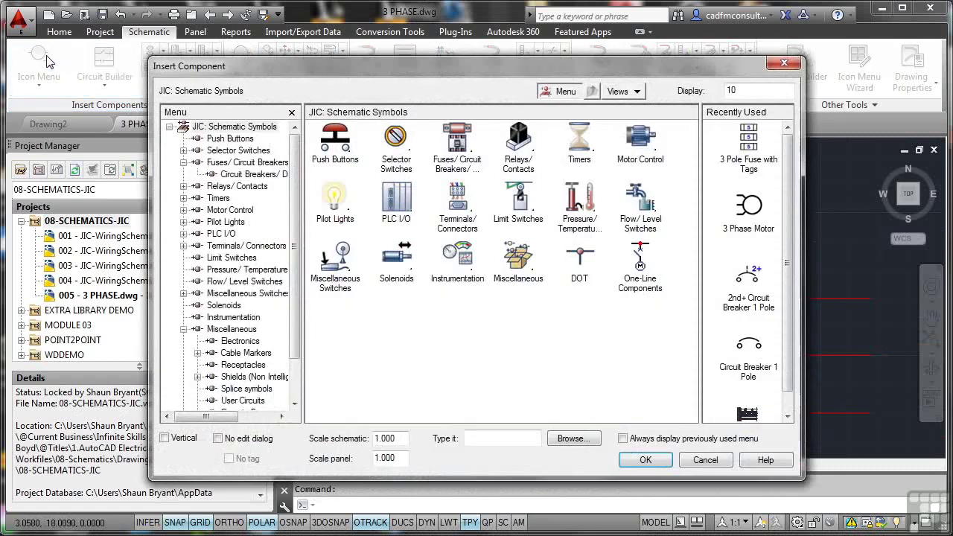
pyautogui.click(454, 146)
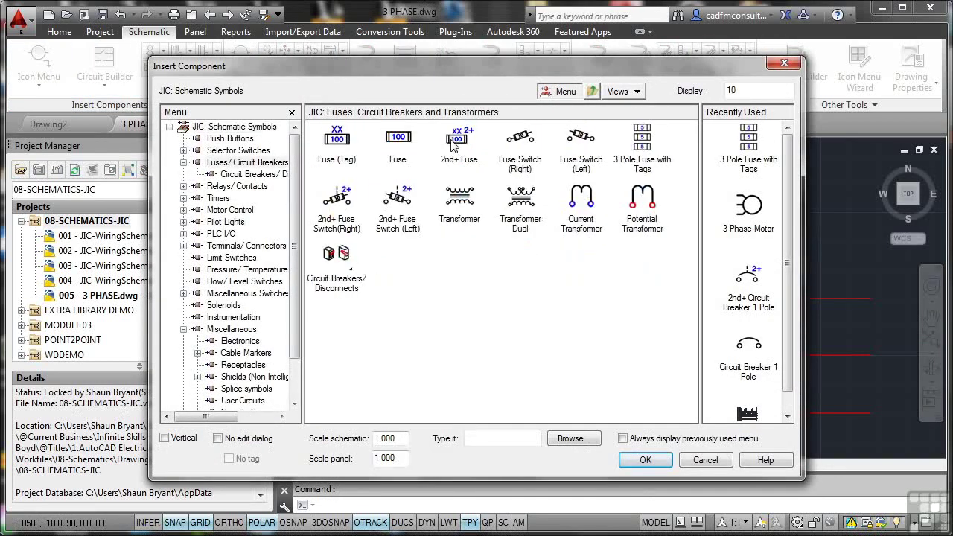
pyautogui.click(339, 256)
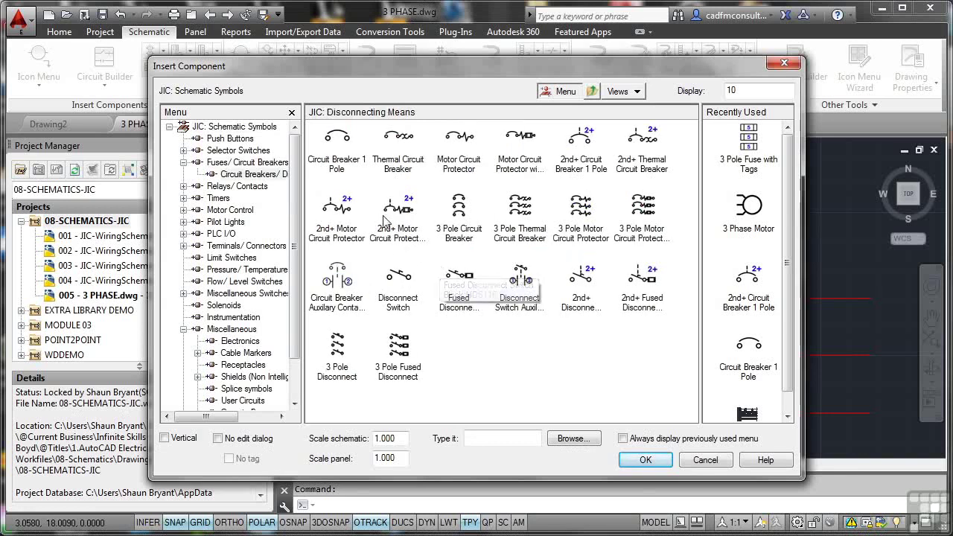
pyautogui.click(337, 149)
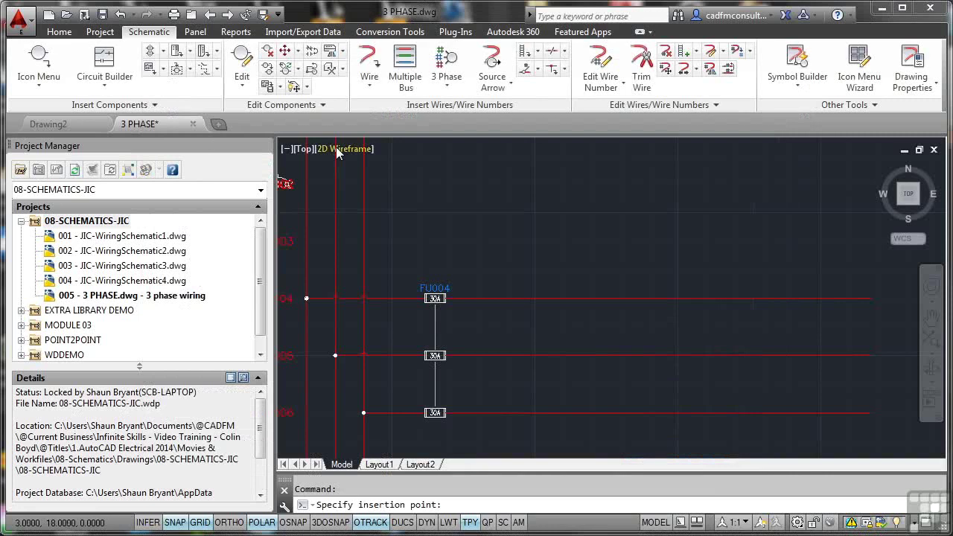
pyautogui.click(548, 298)
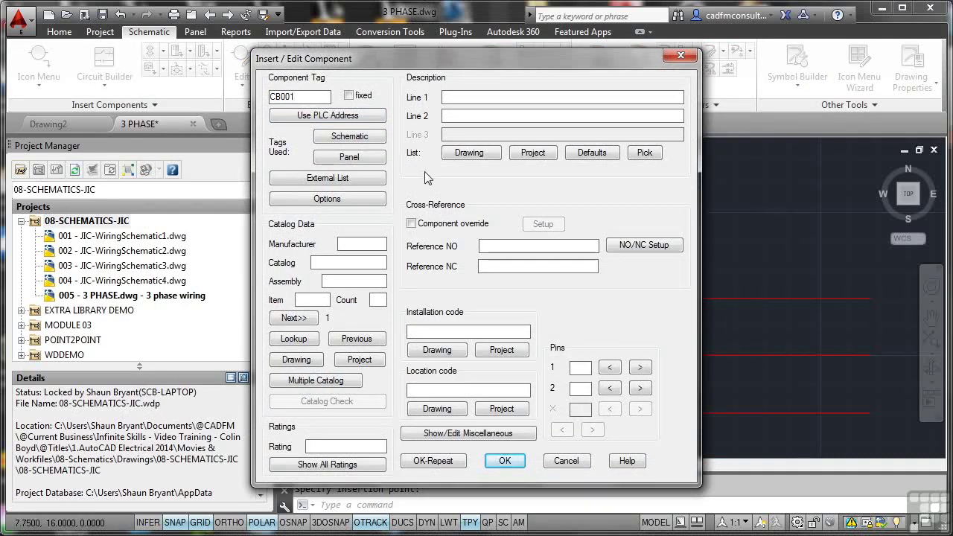
pyautogui.click(304, 340)
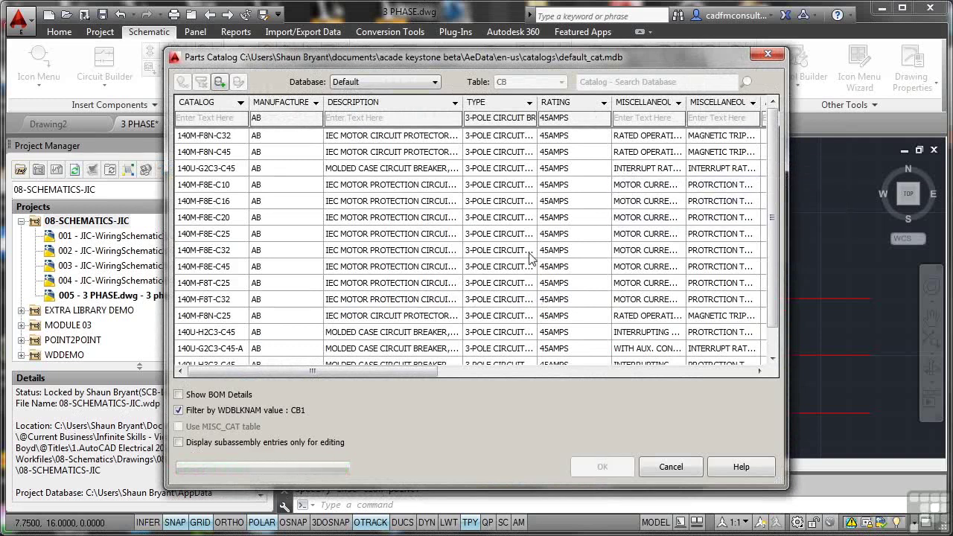
pyautogui.click(255, 236)
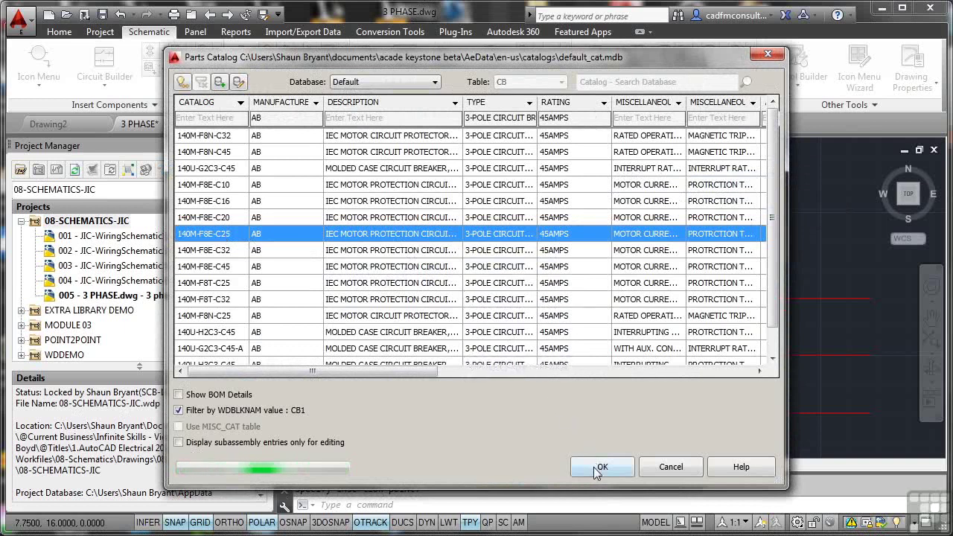
pyautogui.click(600, 466)
pyautogui.click(506, 461)
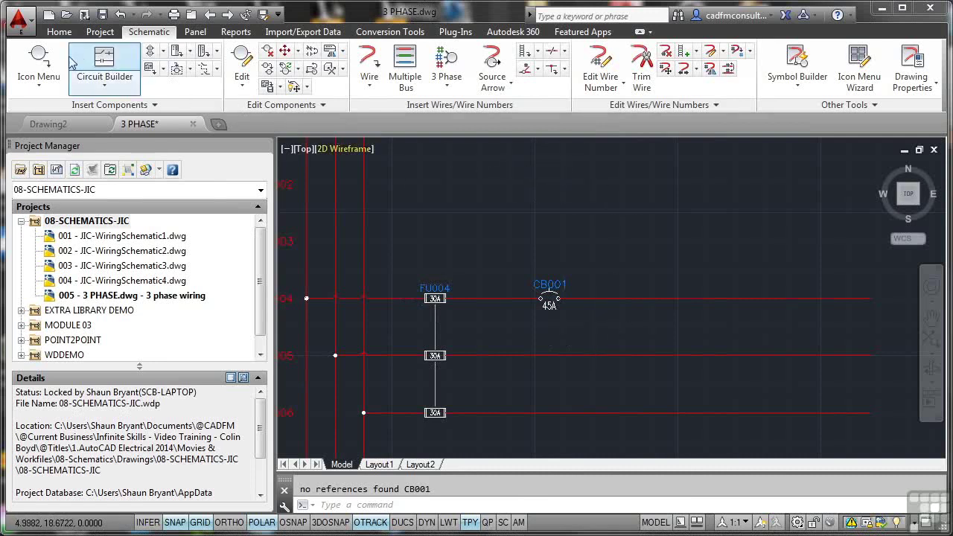
# Place a 2nd+ breaker pole on rung 005 linked to parent CB001, copying its 45A rating
pyautogui.click(44, 63)
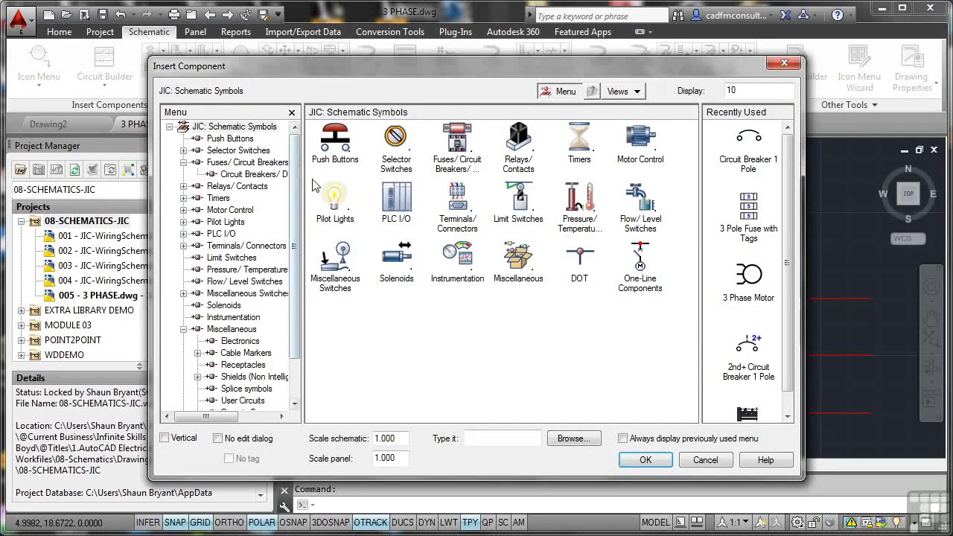
pyautogui.click(462, 146)
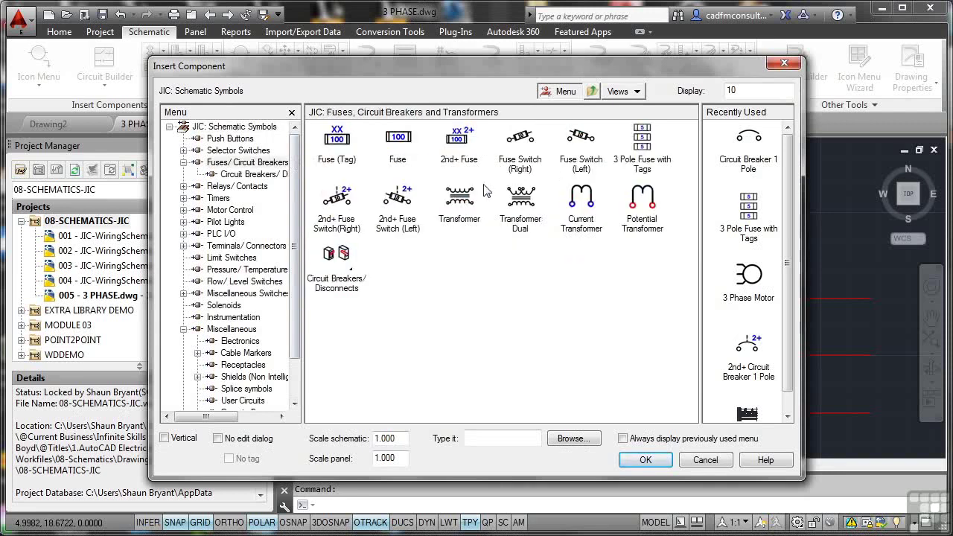
pyautogui.click(334, 266)
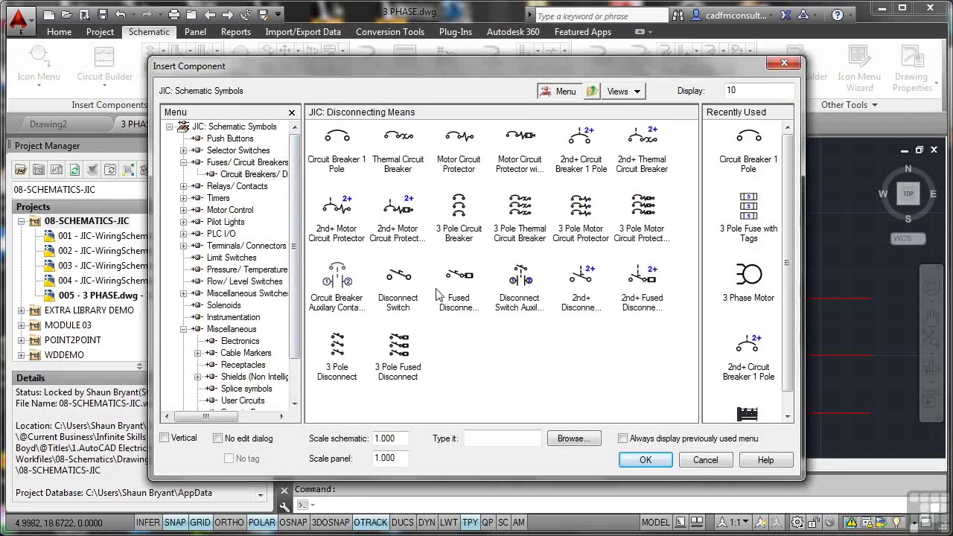
pyautogui.click(581, 145)
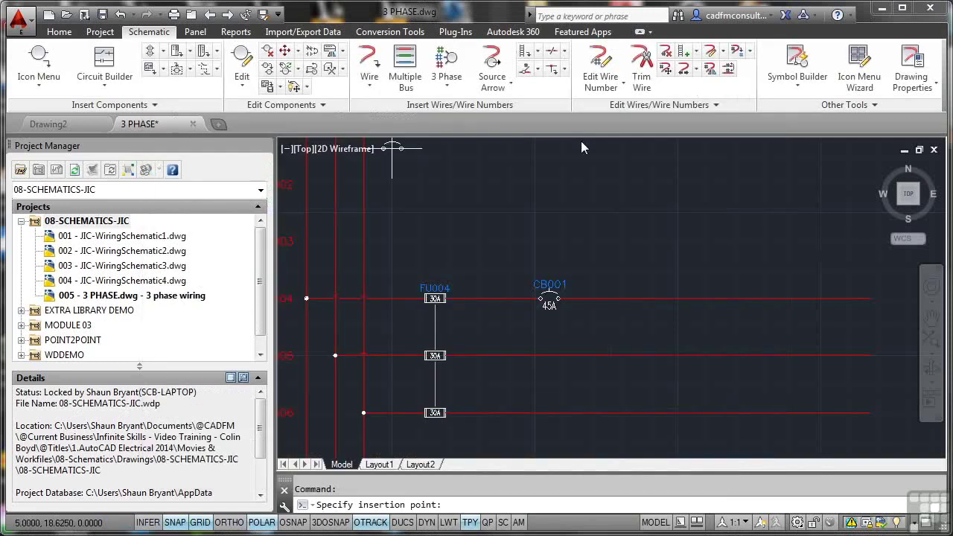
pyautogui.click(550, 355)
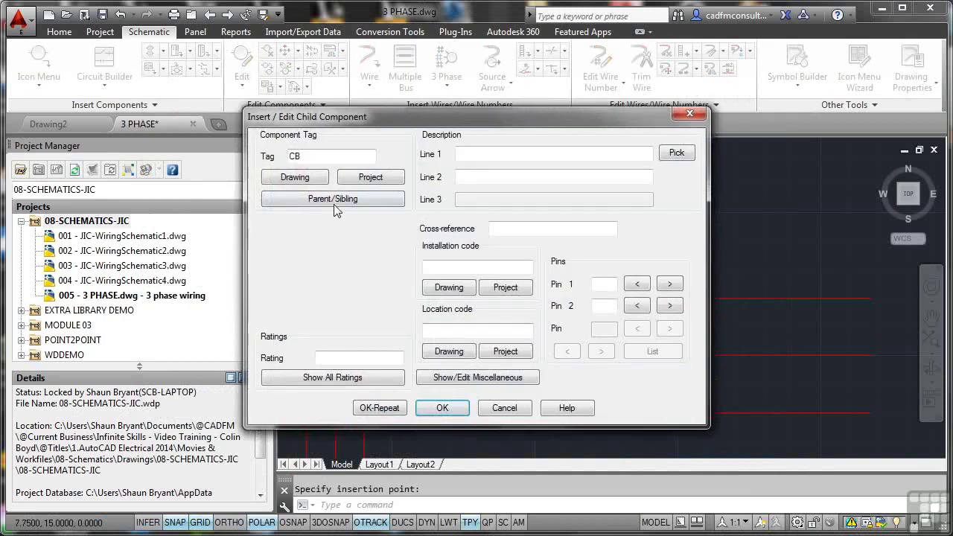
pyautogui.click(333, 199)
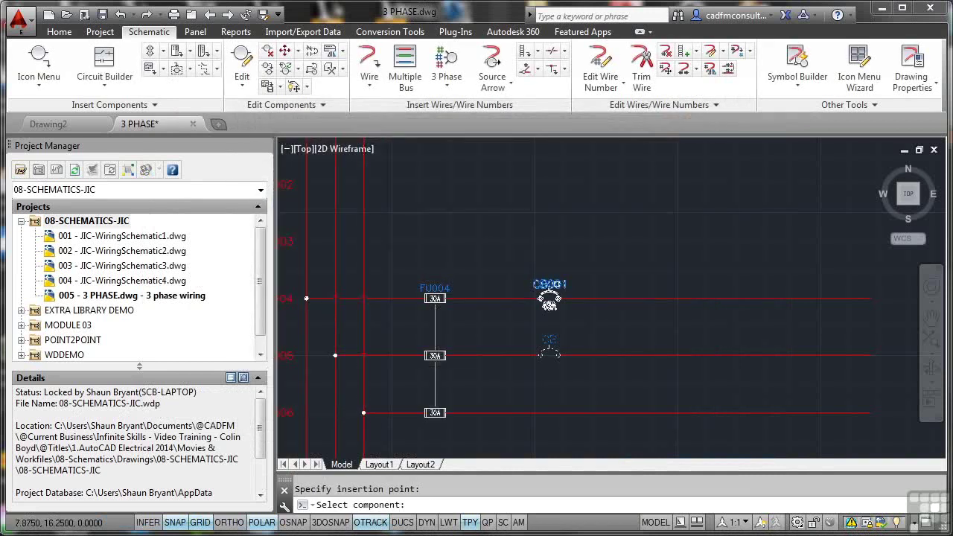
pyautogui.click(549, 300)
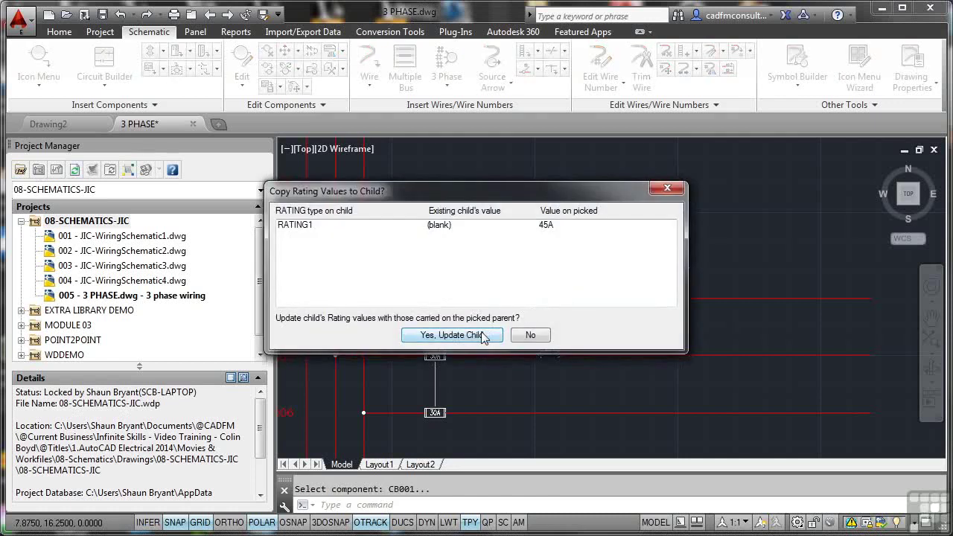
pyautogui.click(484, 335)
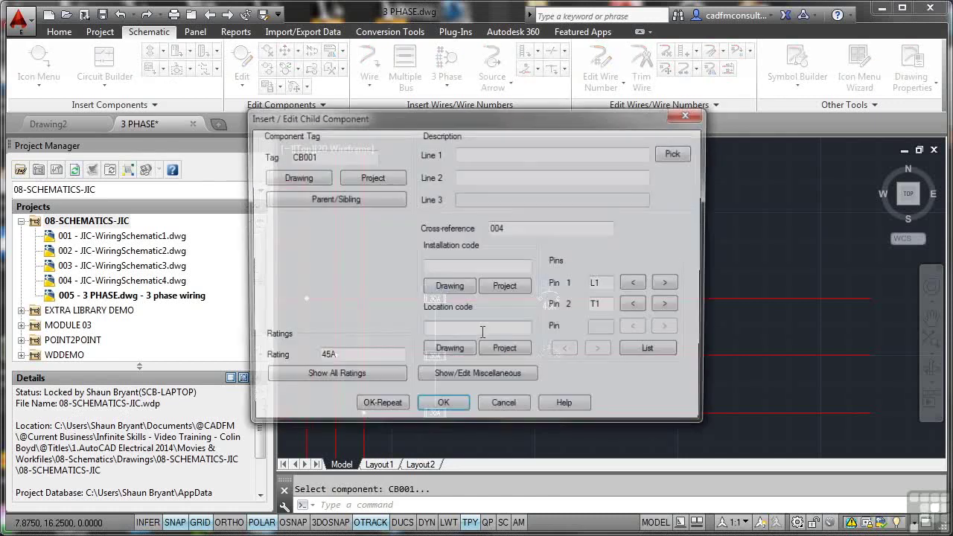
pyautogui.click(444, 408)
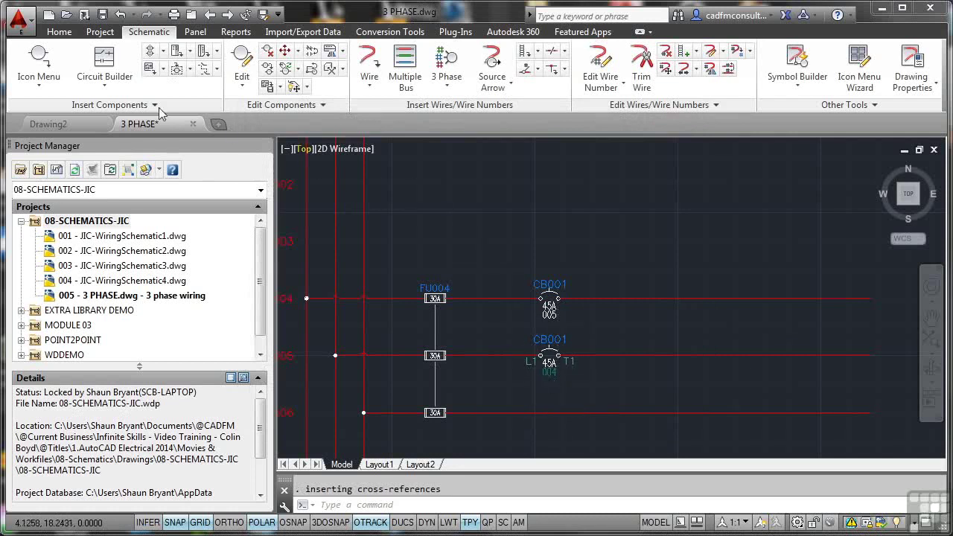
# Place a third CB001 child pole on wire 006, updating it with the parent's 45A rating
pyautogui.click(50, 63)
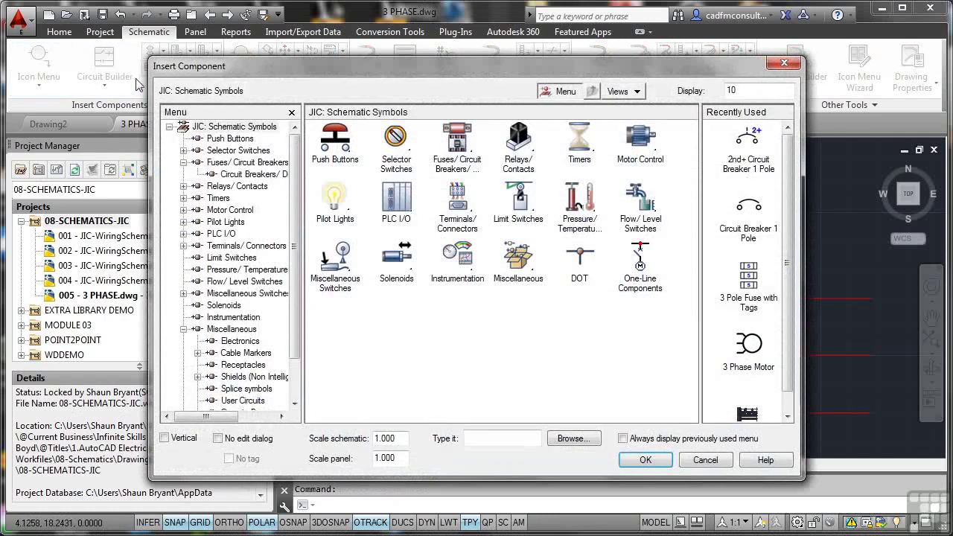
pyautogui.click(454, 140)
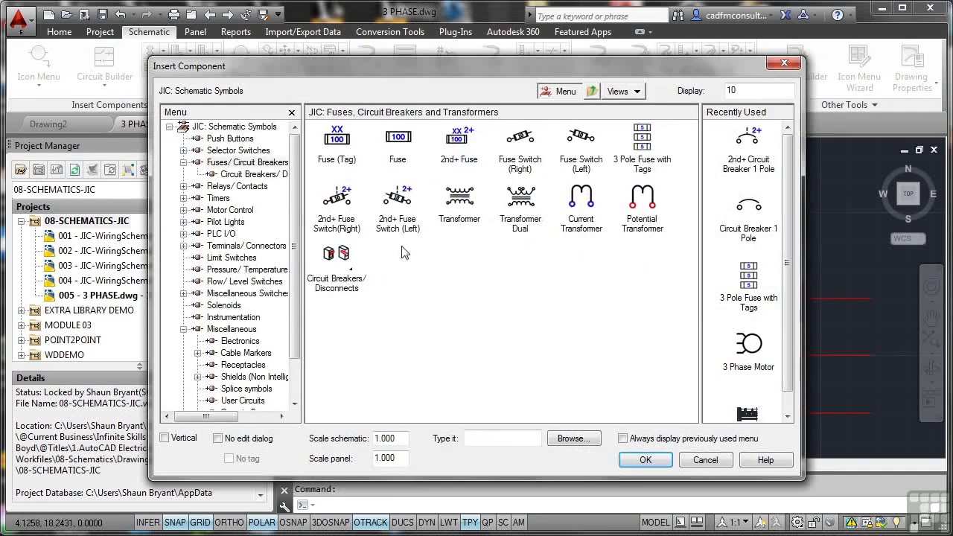
pyautogui.click(337, 259)
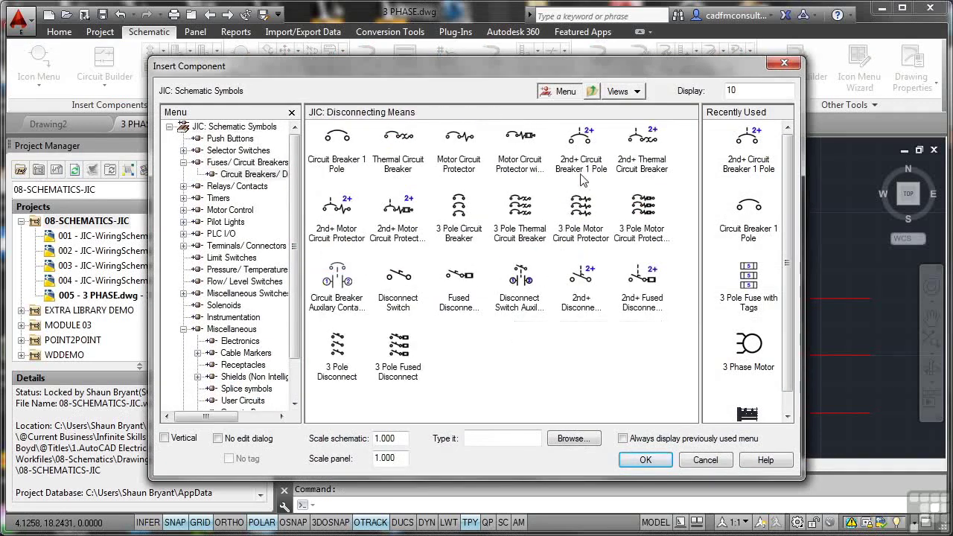
pyautogui.click(581, 177)
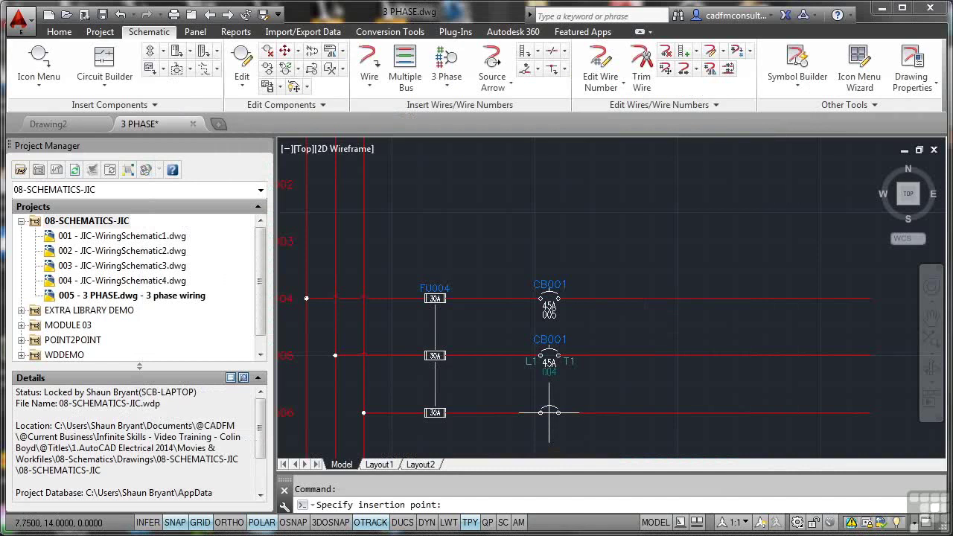
pyautogui.click(545, 412)
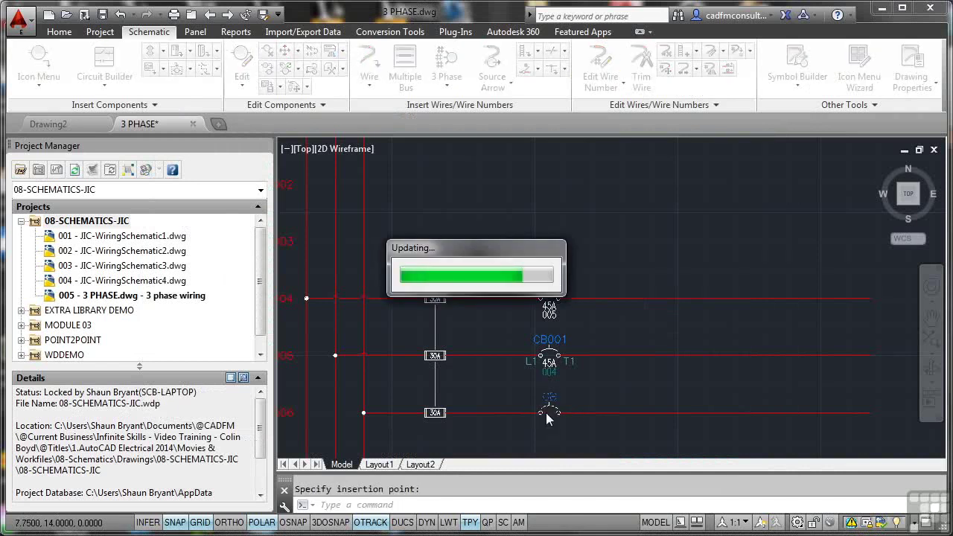
pyautogui.click(342, 199)
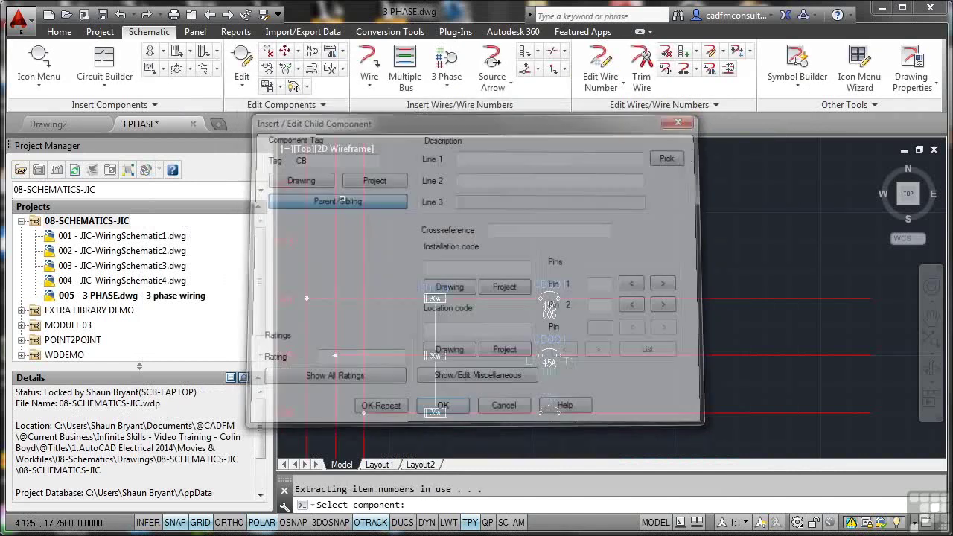
pyautogui.click(549, 304)
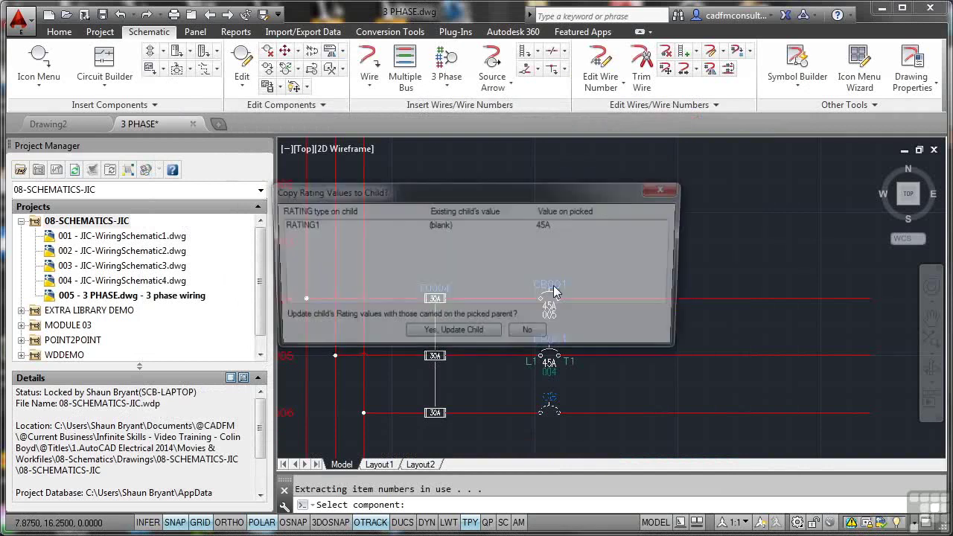
pyautogui.click(480, 336)
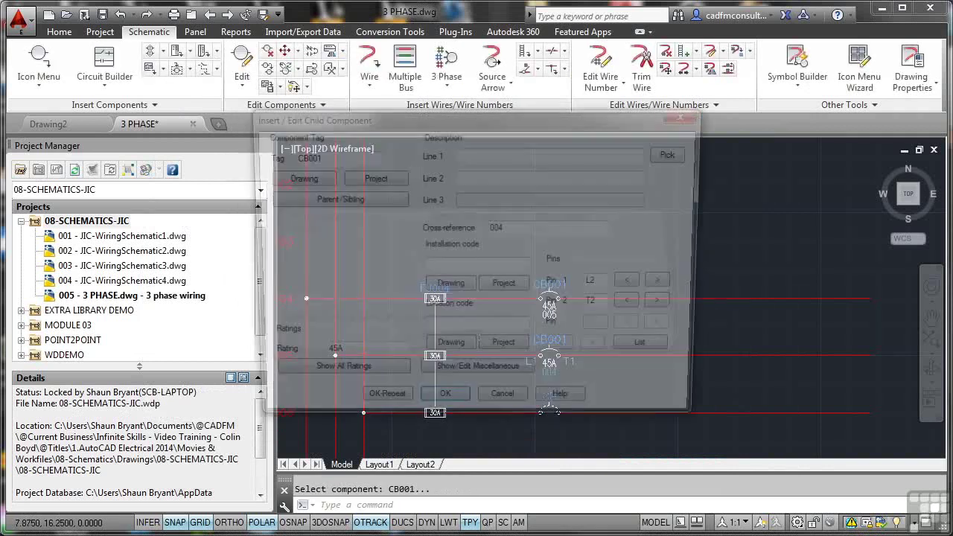
pyautogui.click(443, 408)
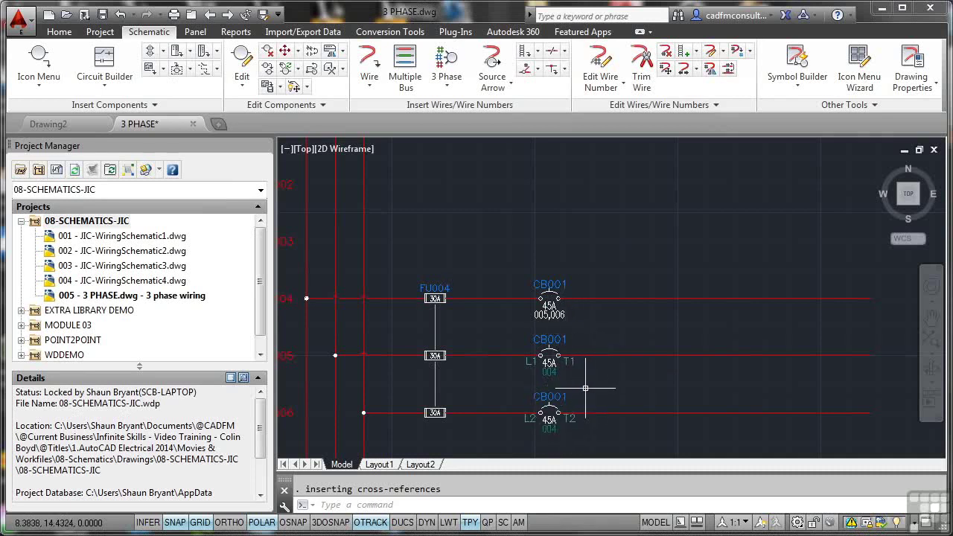
# Place a three-phase motor symbol at the right end of the three phase wires
pyautogui.scroll(-2, 602, 334)
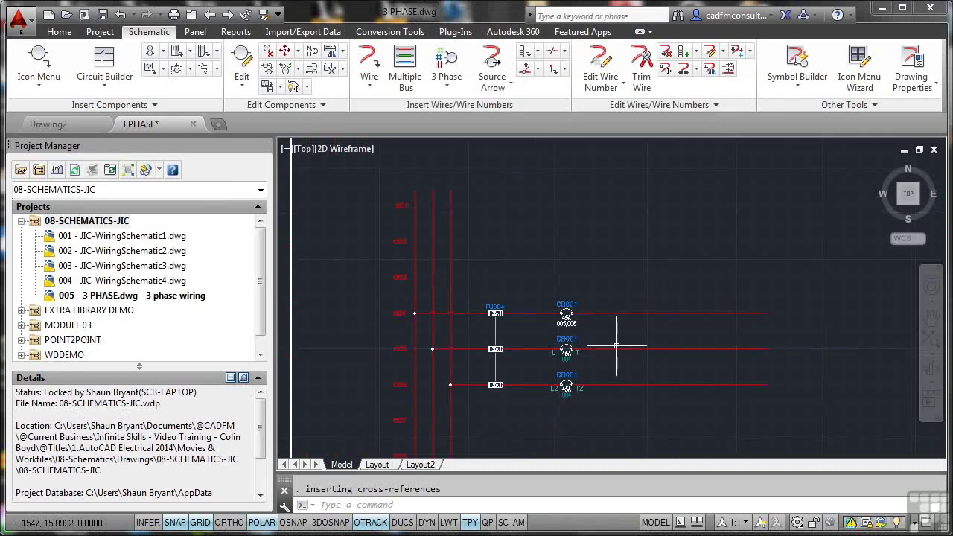
pyautogui.moveTo(613, 342); pyautogui.dragTo(518, 289, button='middle')
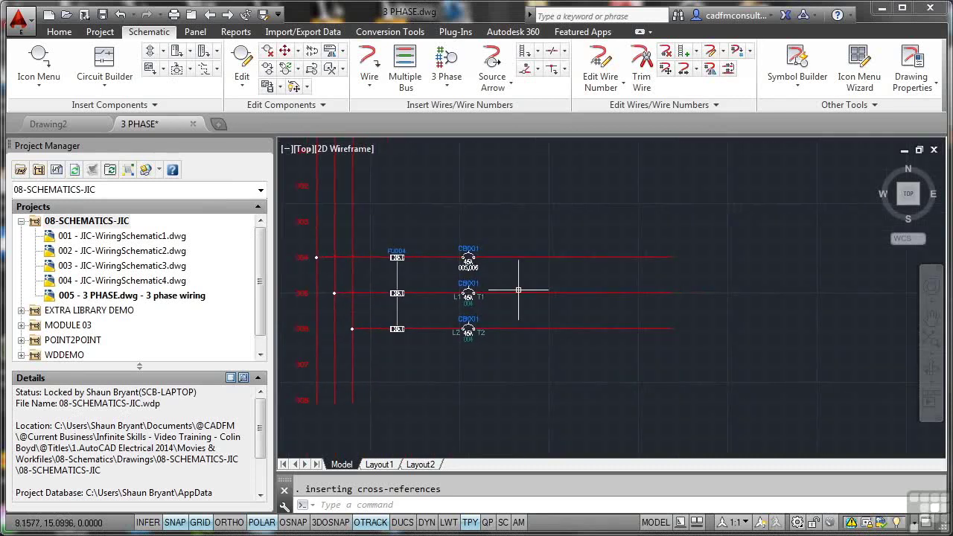
pyautogui.click(39, 59)
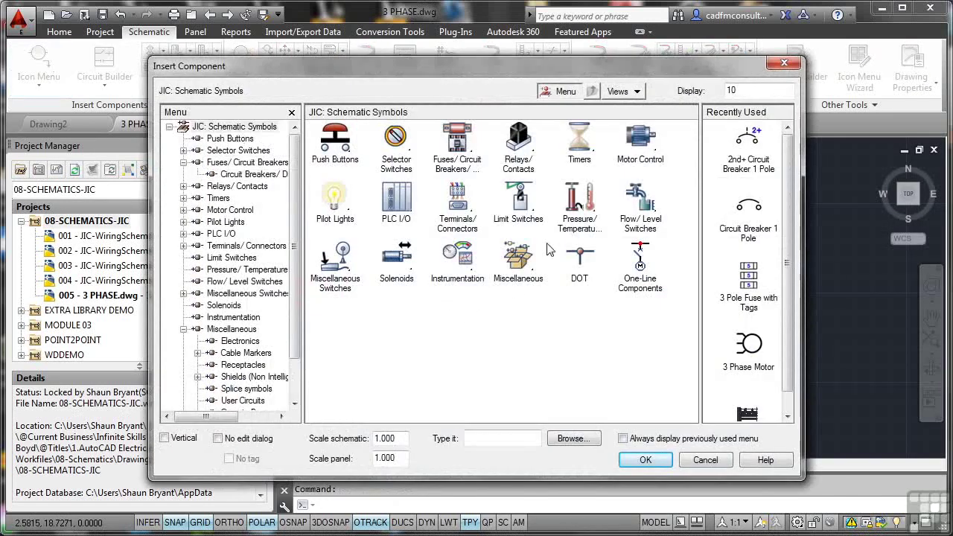
pyautogui.click(638, 148)
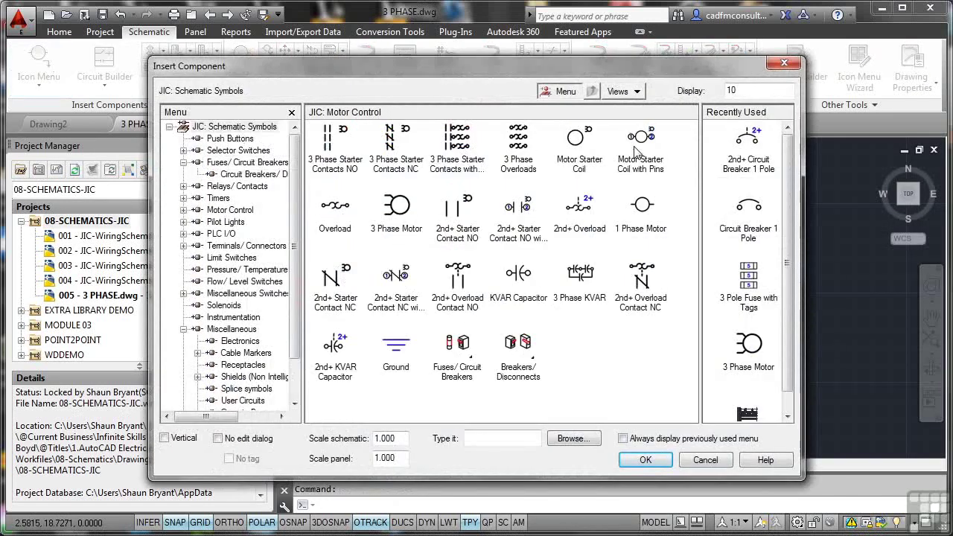
pyautogui.click(389, 209)
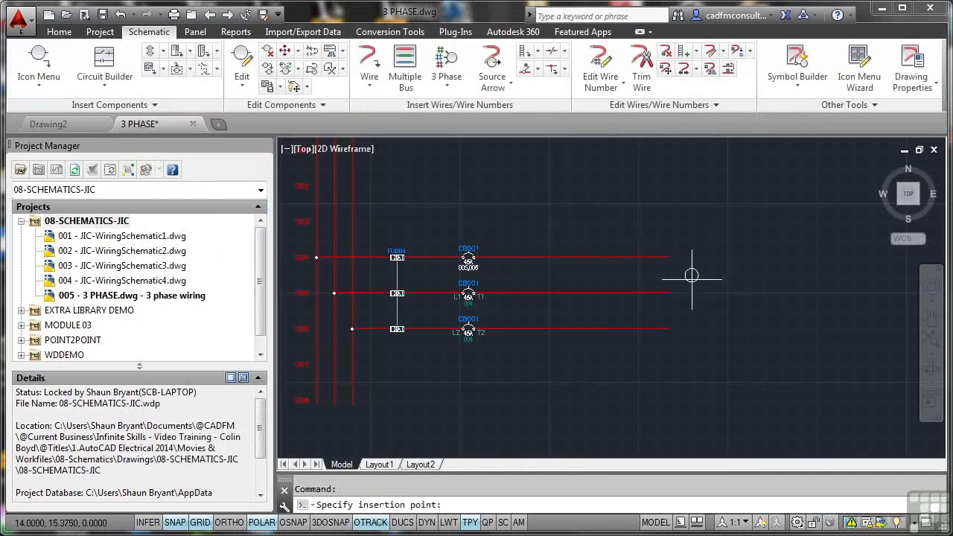
pyautogui.click(658, 294)
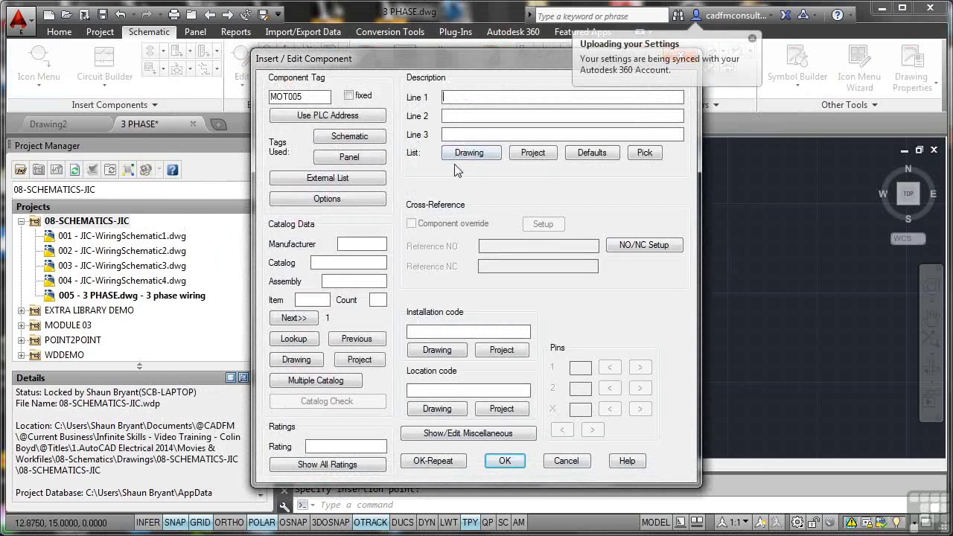
# Assign the 2HP AB AC motor catalog part and finish inserting MOT005
pyautogui.click(301, 337)
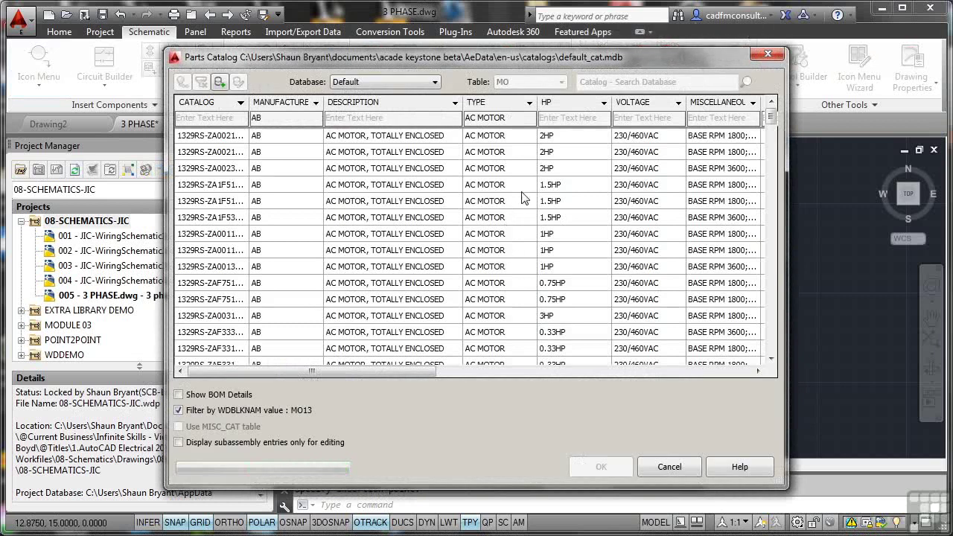
pyautogui.click(235, 169)
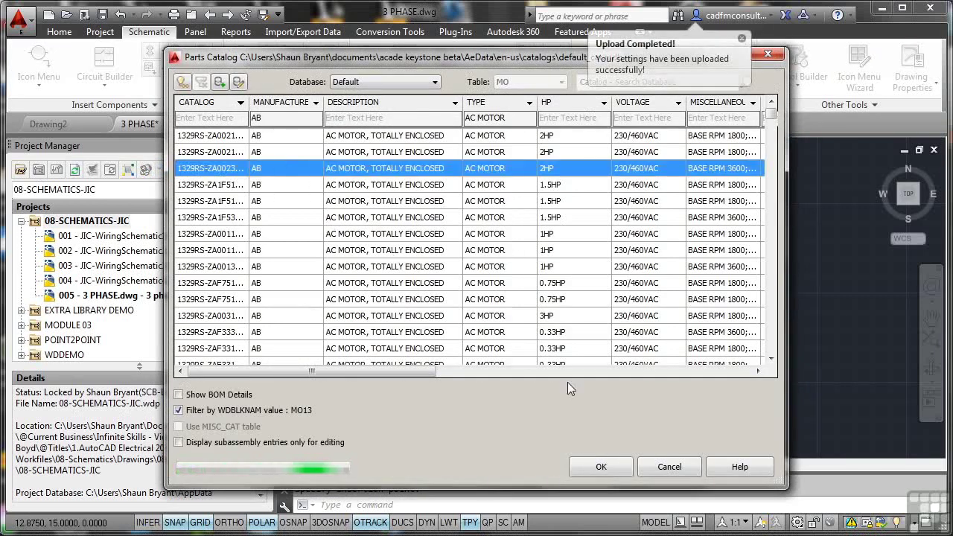
pyautogui.click(612, 466)
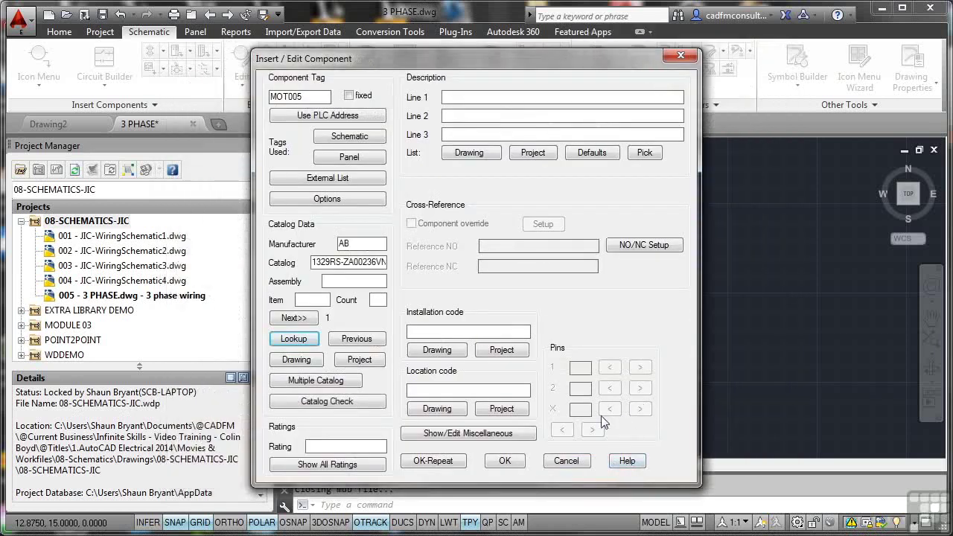
pyautogui.click(510, 462)
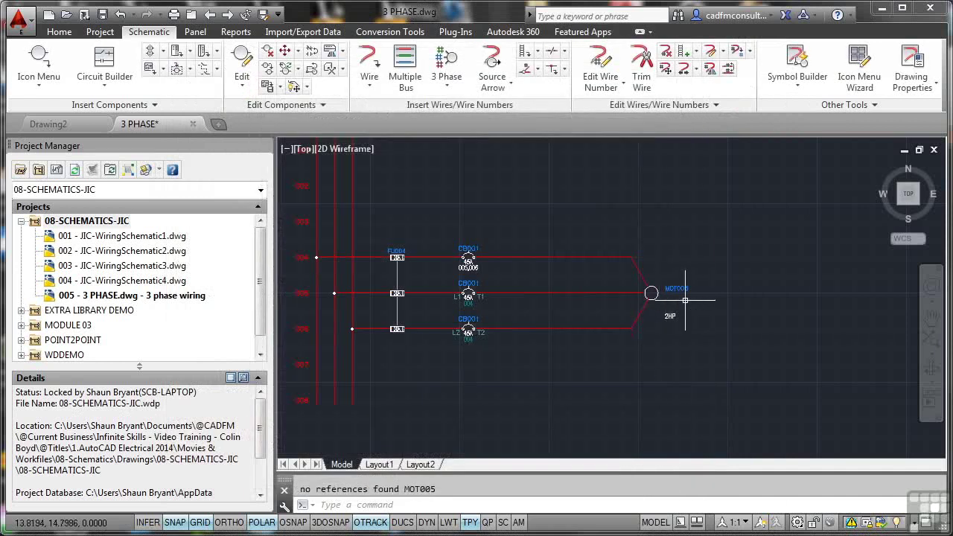
# Start three-phase wire numbering, which labels the first motor wire 2L1
pyautogui.click(448, 88)
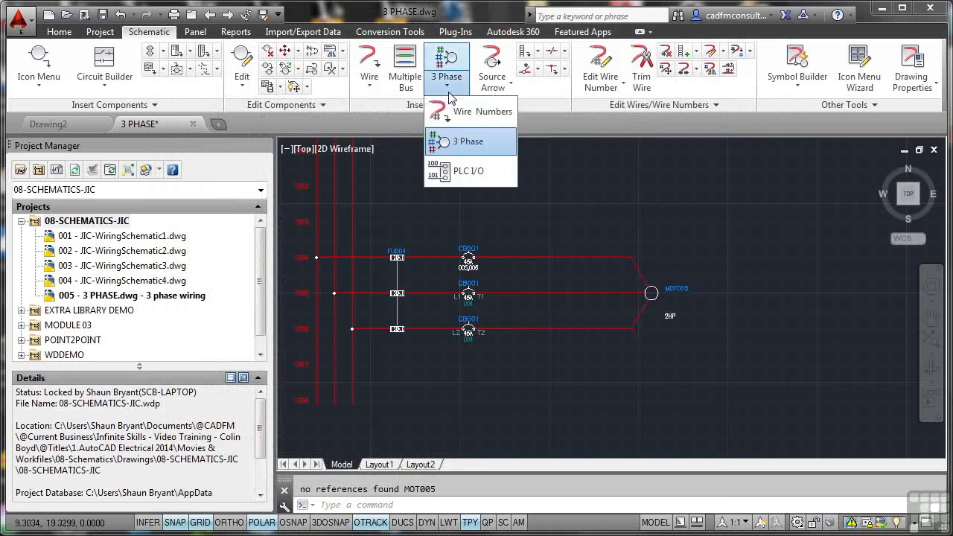
pyautogui.click(461, 142)
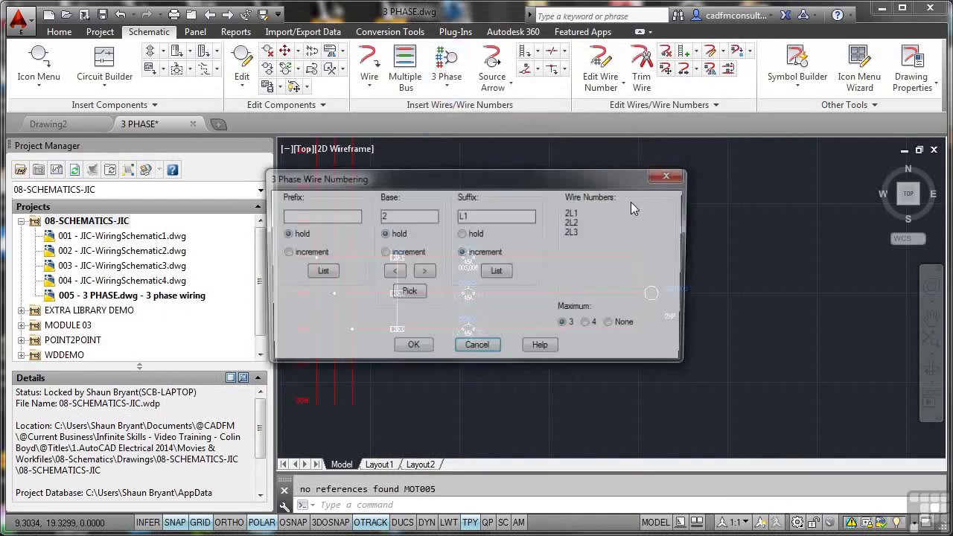
pyautogui.click(410, 349)
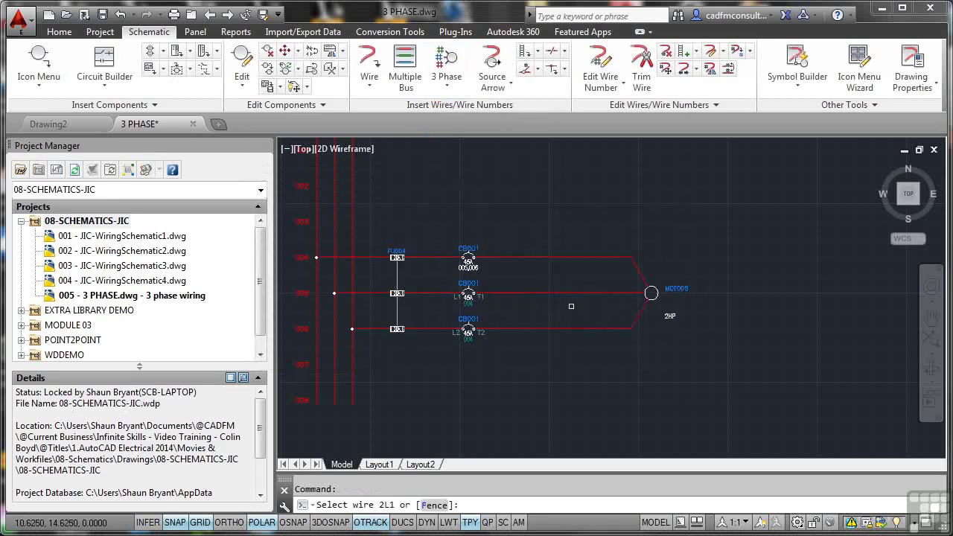
pyautogui.click(639, 301)
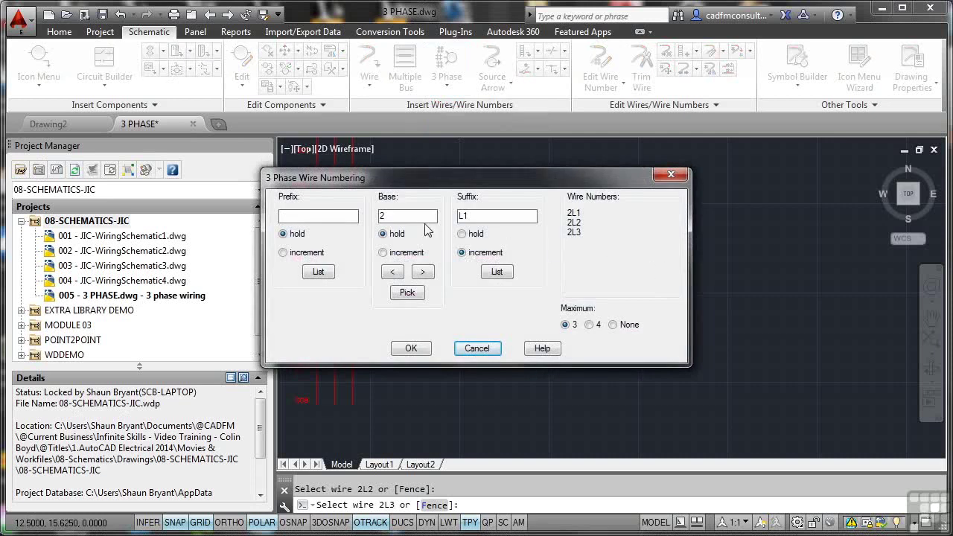
# Change the base number to 4 and renumber the three motor wires 4L1, 4L2, 4L3
pyautogui.doubleClick(400, 216)
pyautogui.write('4')
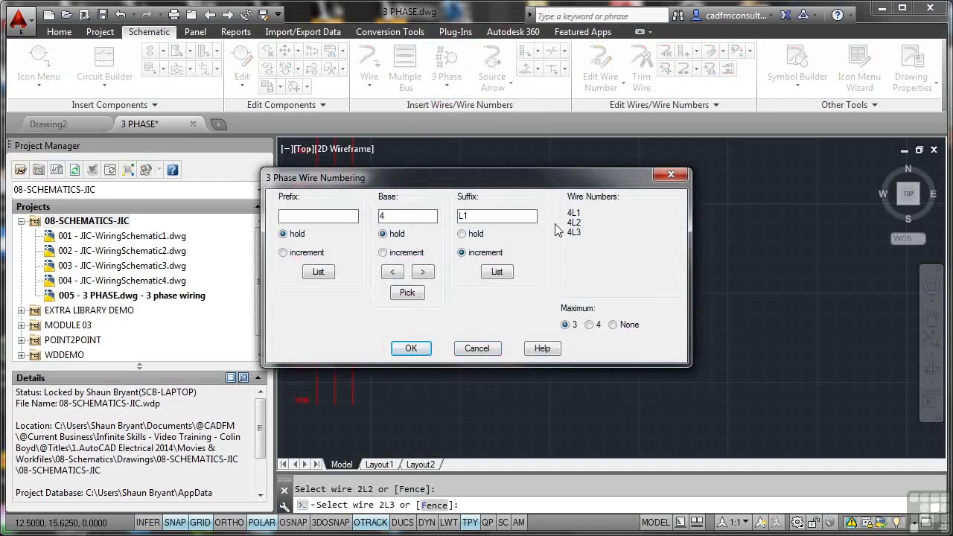
pyautogui.click(411, 349)
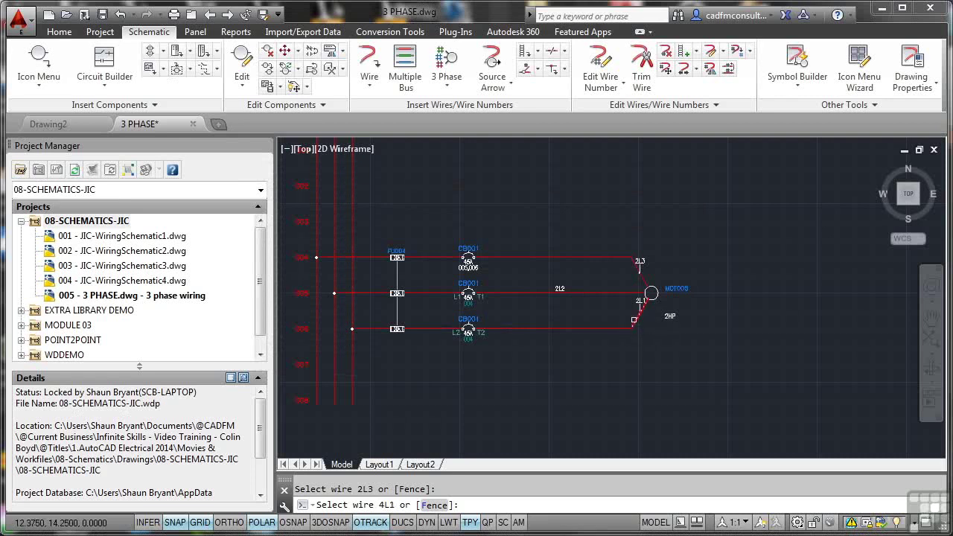
pyautogui.click(634, 320)
pyautogui.click(616, 293)
pyautogui.click(638, 274)
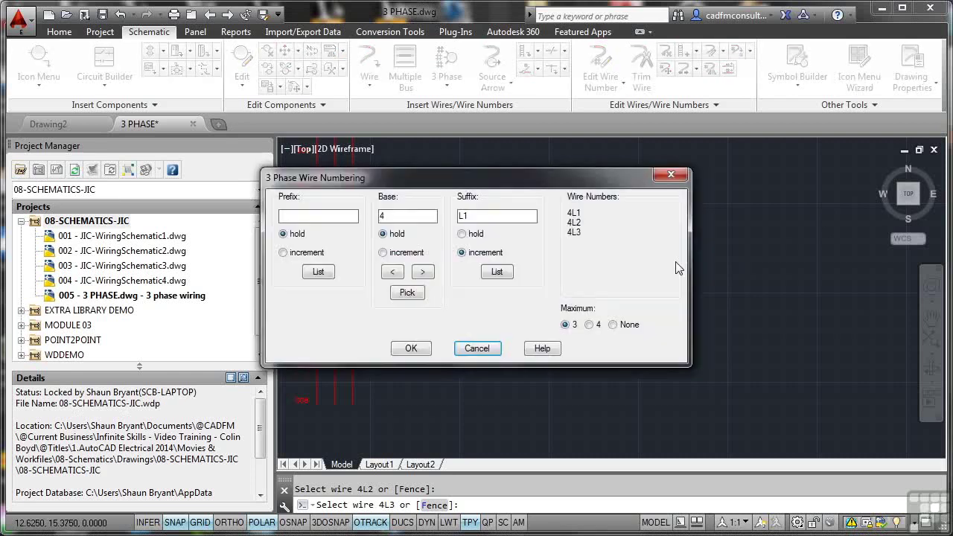
pyautogui.click(477, 349)
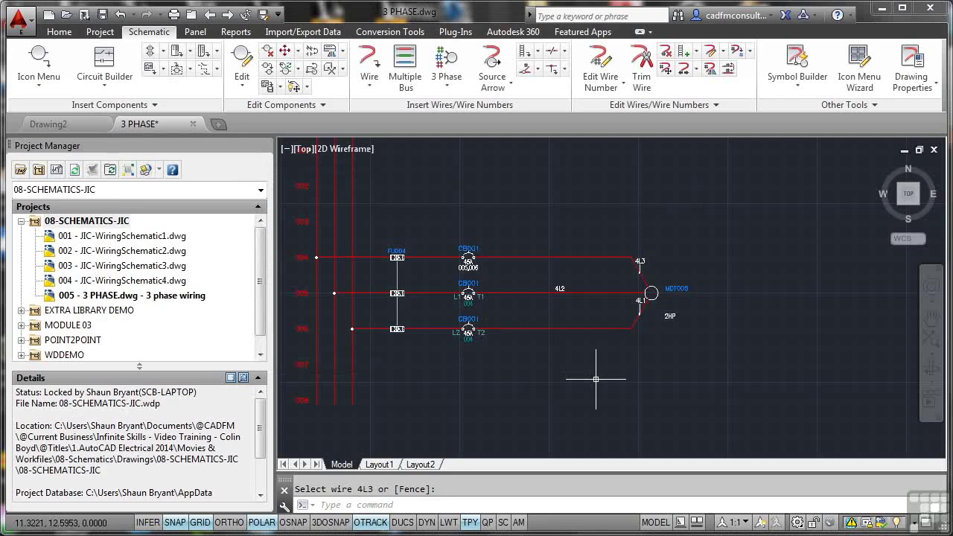
pyautogui.scroll(4, 609, 308)
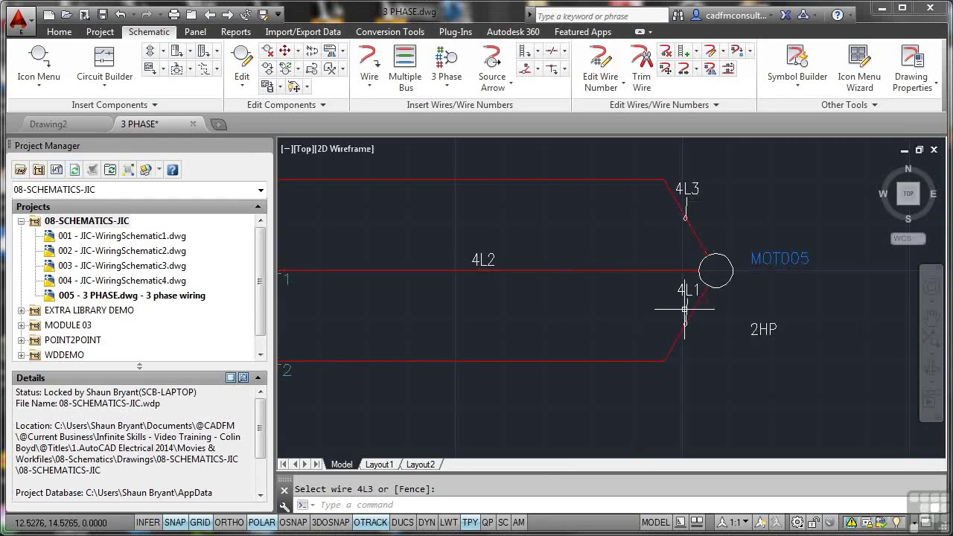
pyautogui.scroll(-2, 714, 347)
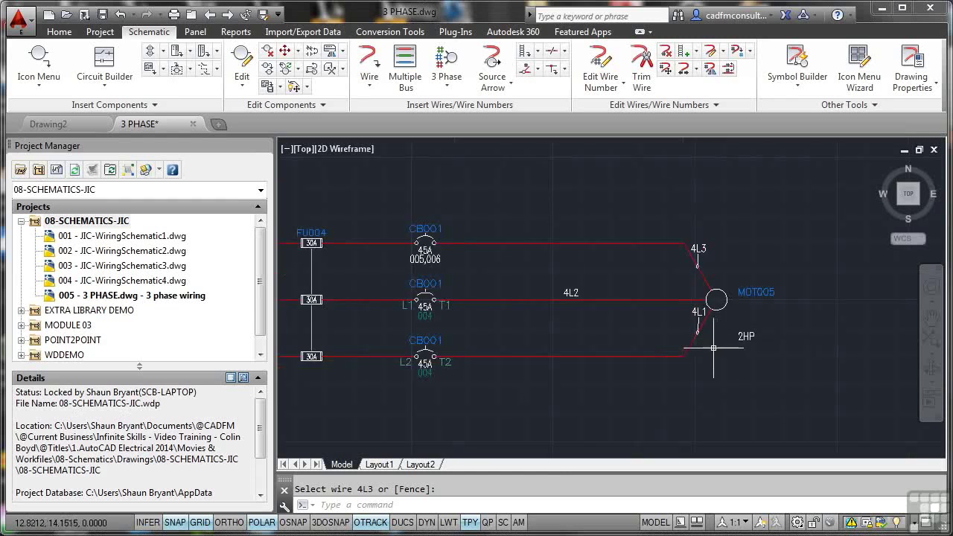
pyautogui.scroll(-2, 641, 316)
pyautogui.moveTo(561, 229); pyautogui.dragTo(646, 248, button='middle')
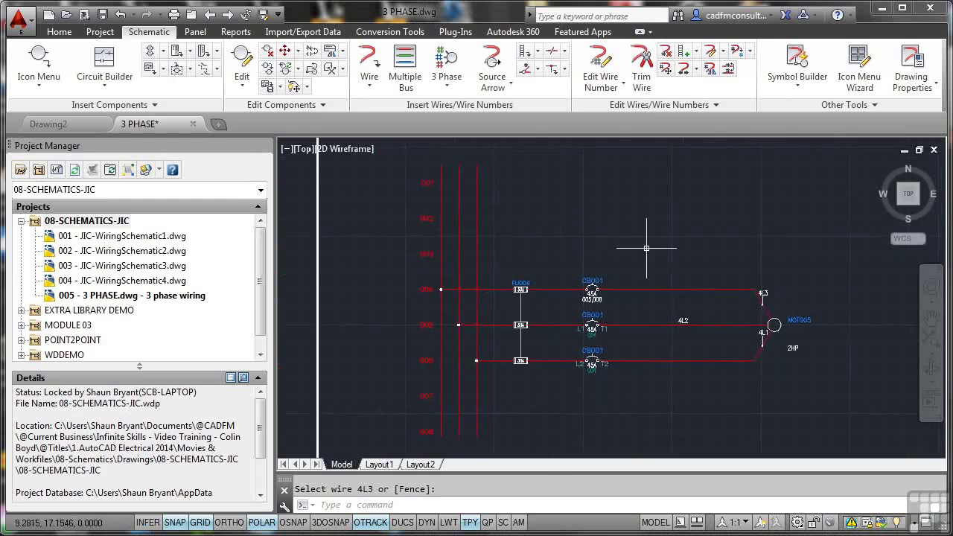